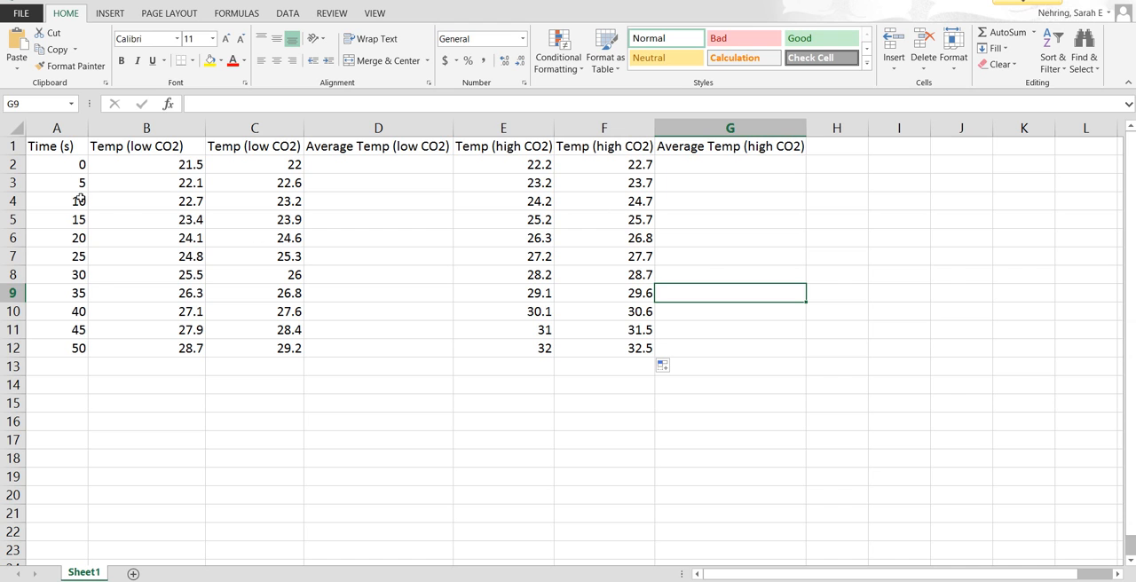
Step: Adjust the widths of columns B, C, E and F so they closely fit their temperature headers
click(14, 146)
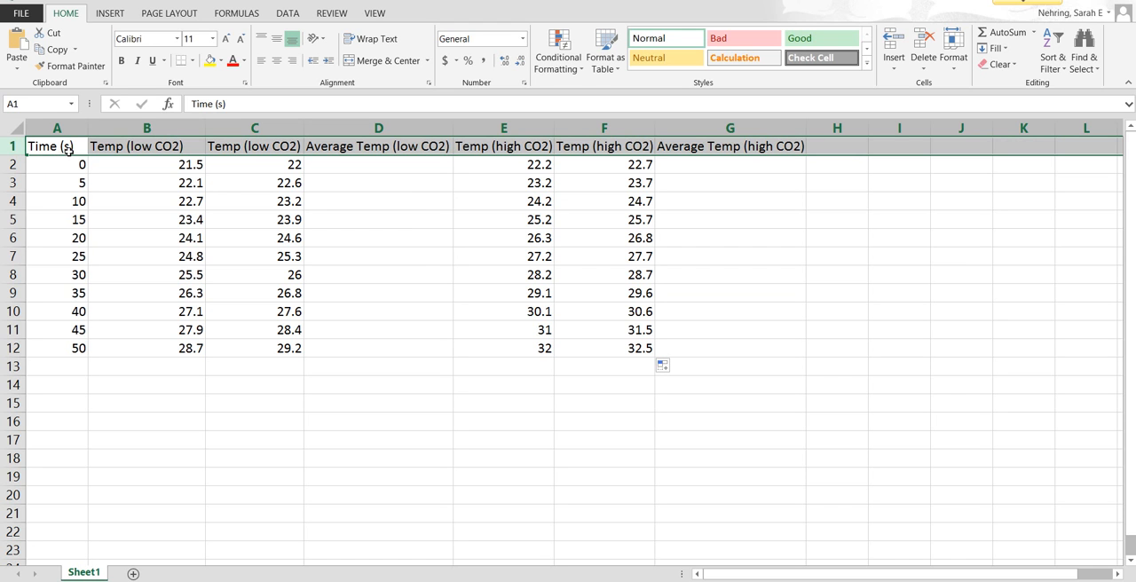
click(344, 204)
drag(305, 134, 252, 133)
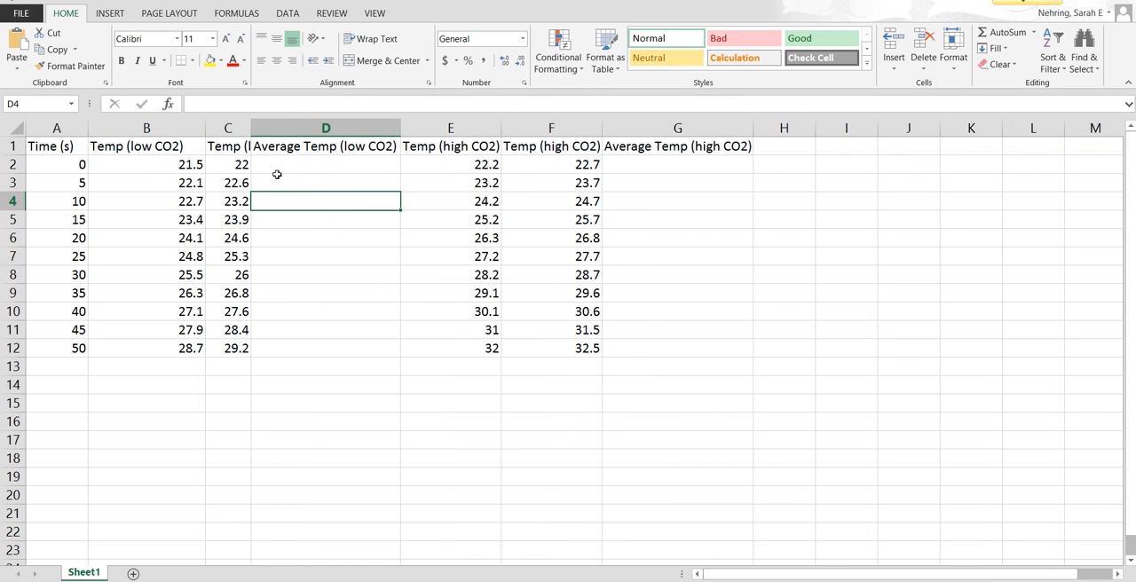
drag(256, 134, 310, 134)
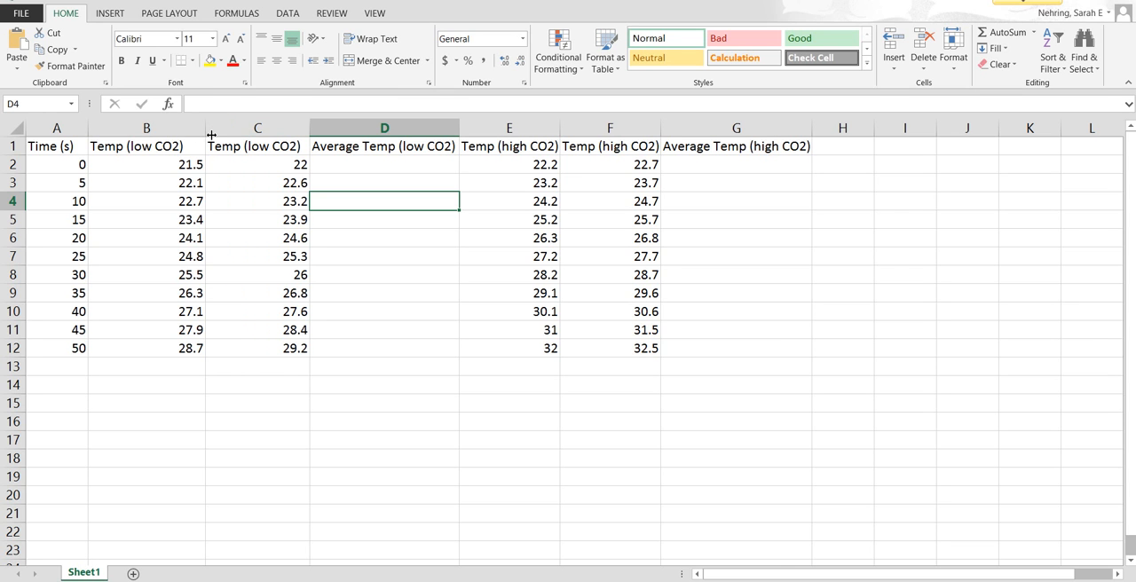
drag(211, 134, 194, 135)
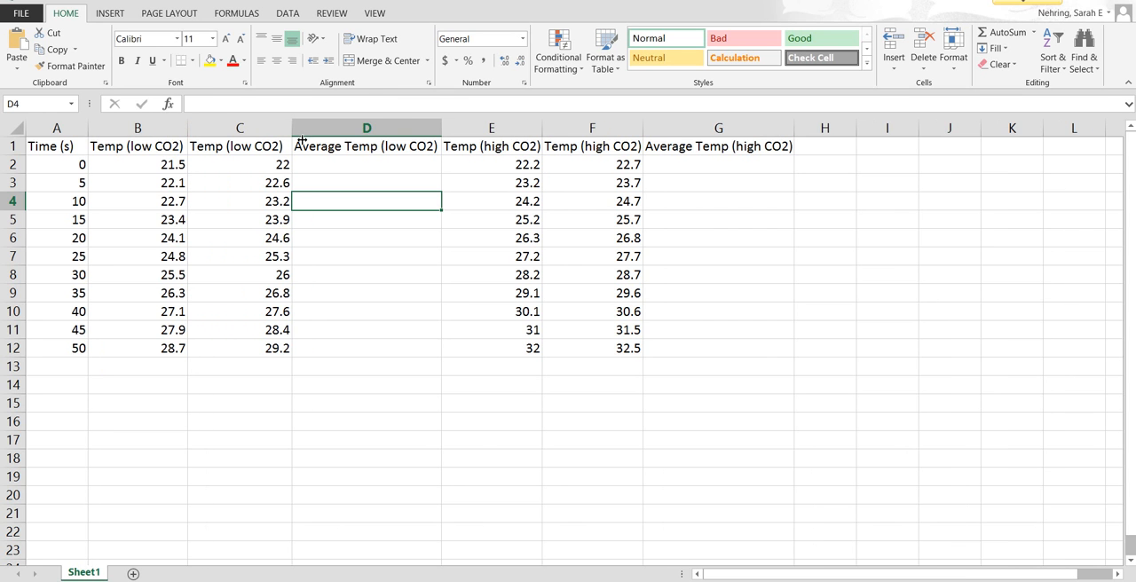
drag(300, 133, 295, 133)
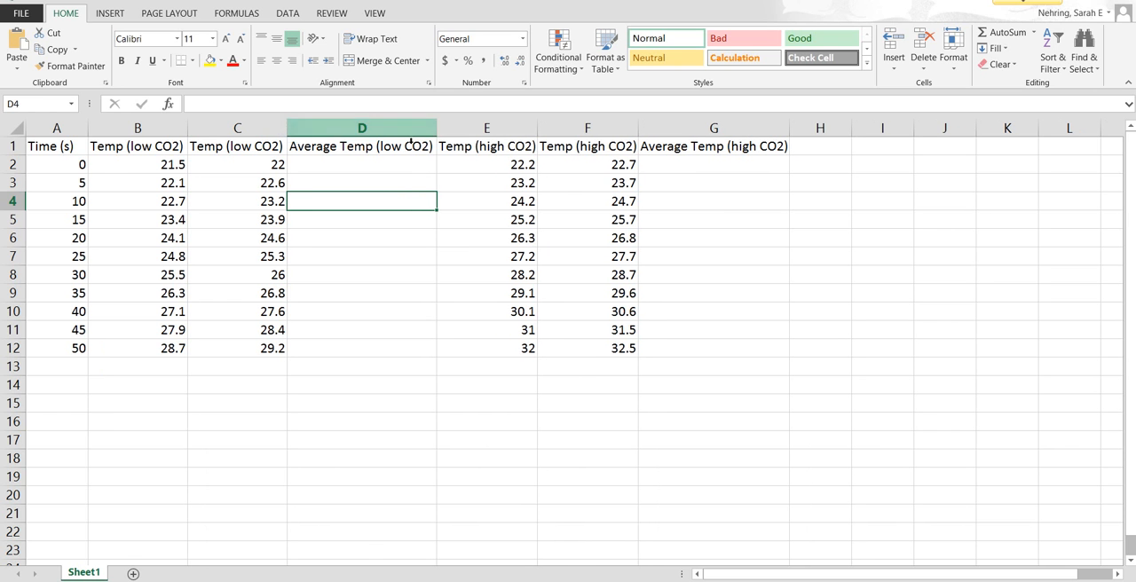
drag(541, 133, 543, 133)
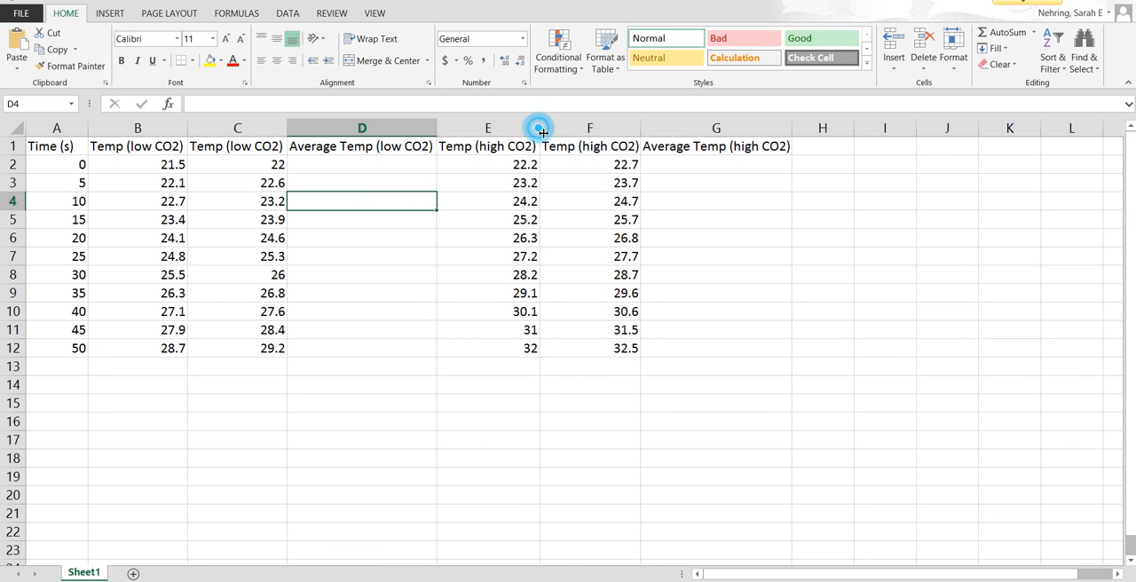
drag(647, 135, 650, 135)
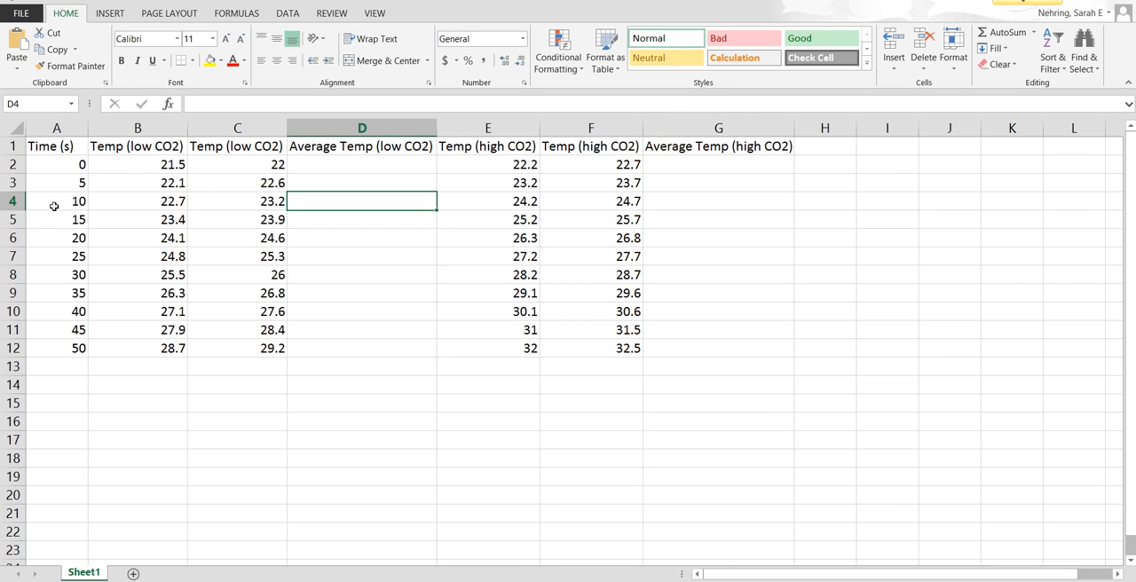
Step: Replace the times in A2:A12 by entering 0, 5 and 10 in A2:A4 and filling the series down to row 12
drag(64, 168, 70, 356)
key(Delete)
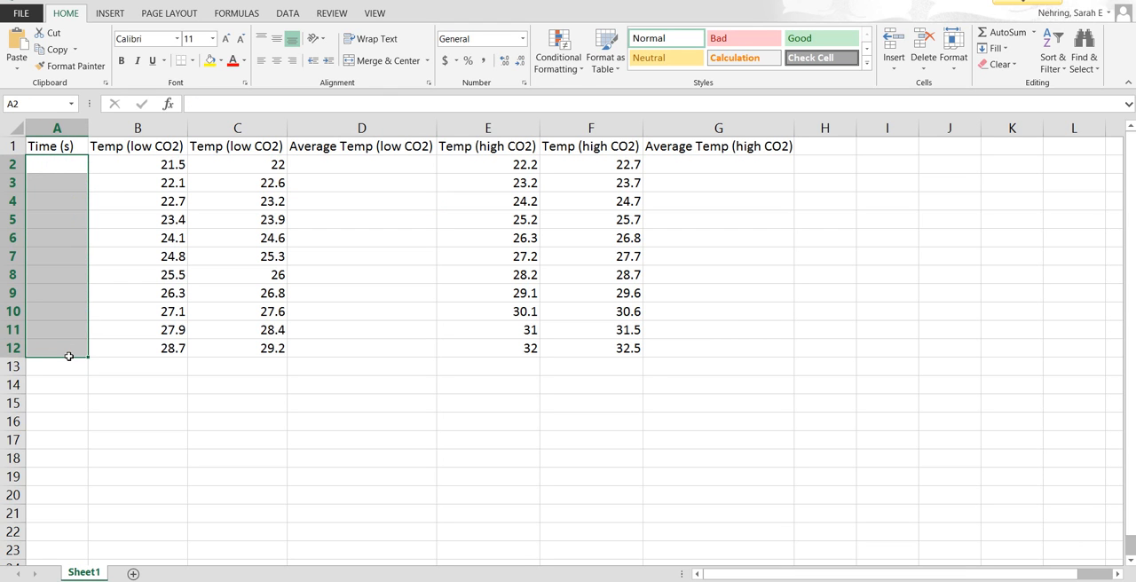
click(60, 168)
text(0)
key(Return)
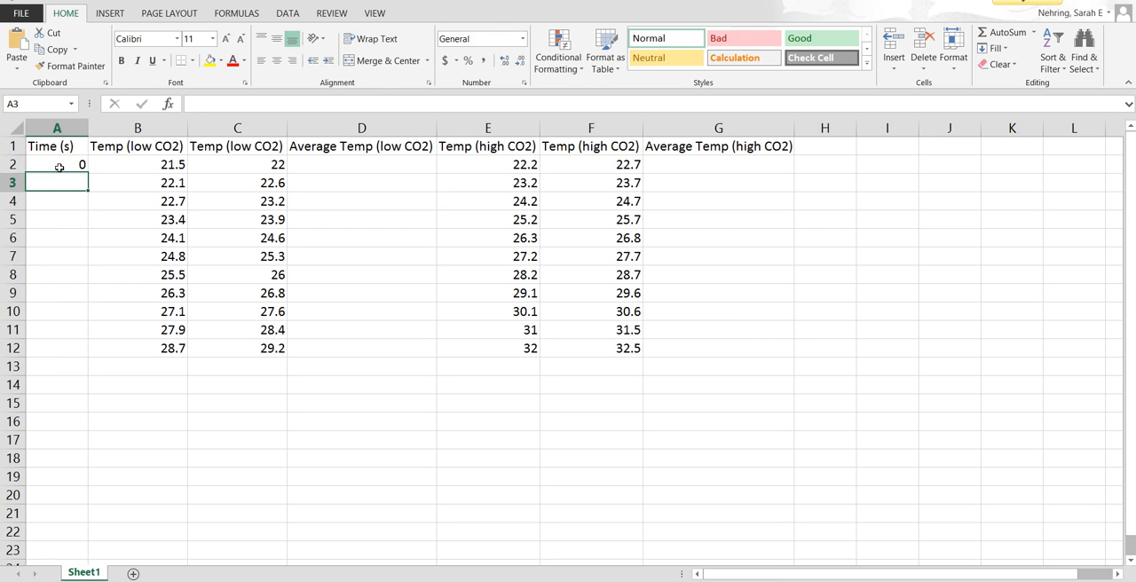
text(5)
key(Return)
text(10)
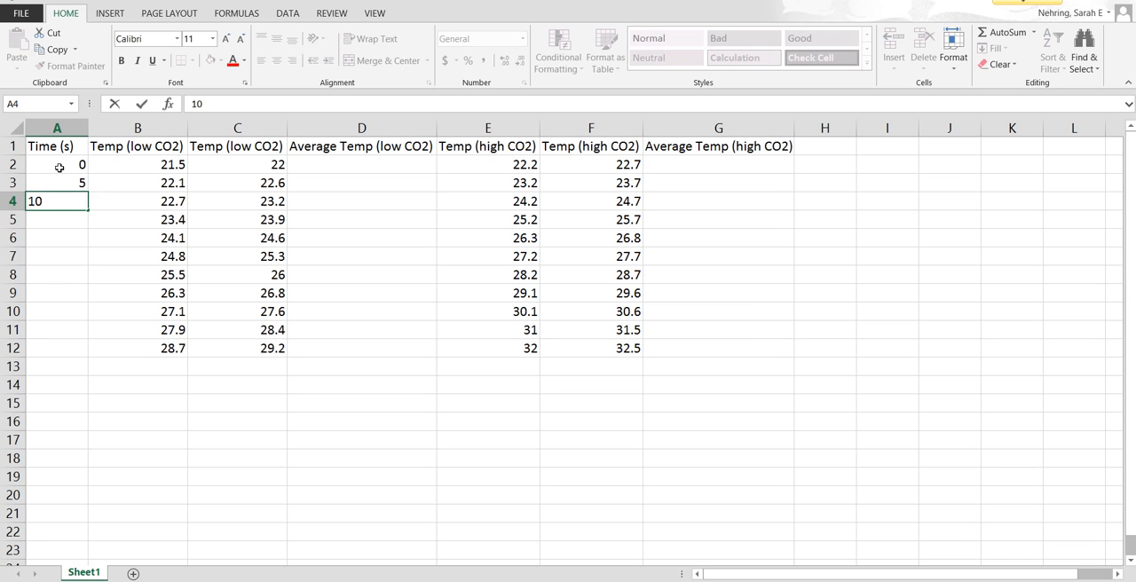
key(Return)
drag(59, 167, 67, 207)
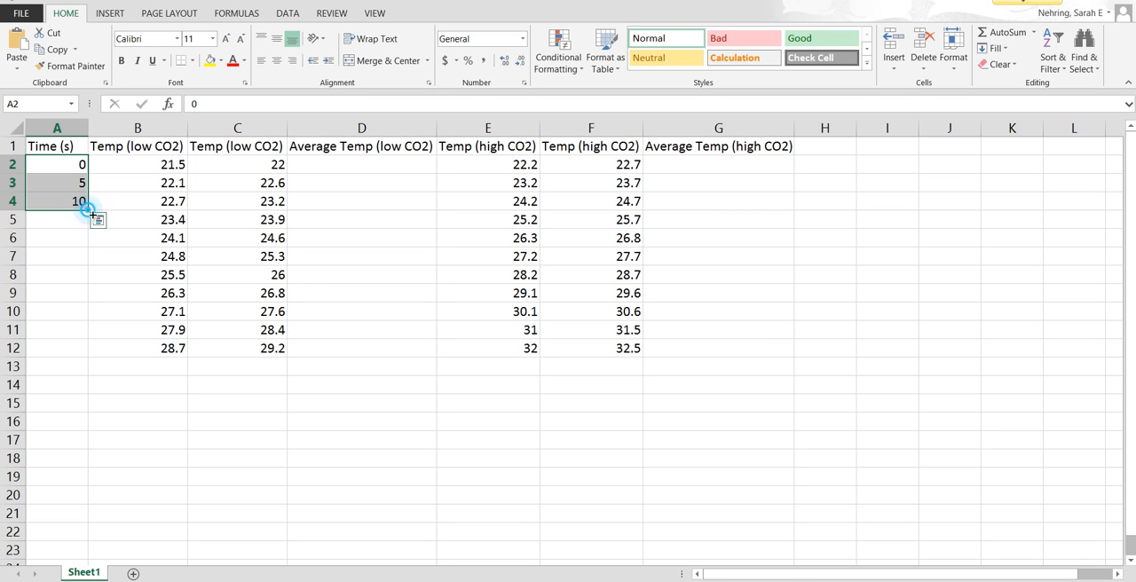
drag(92, 214, 90, 358)
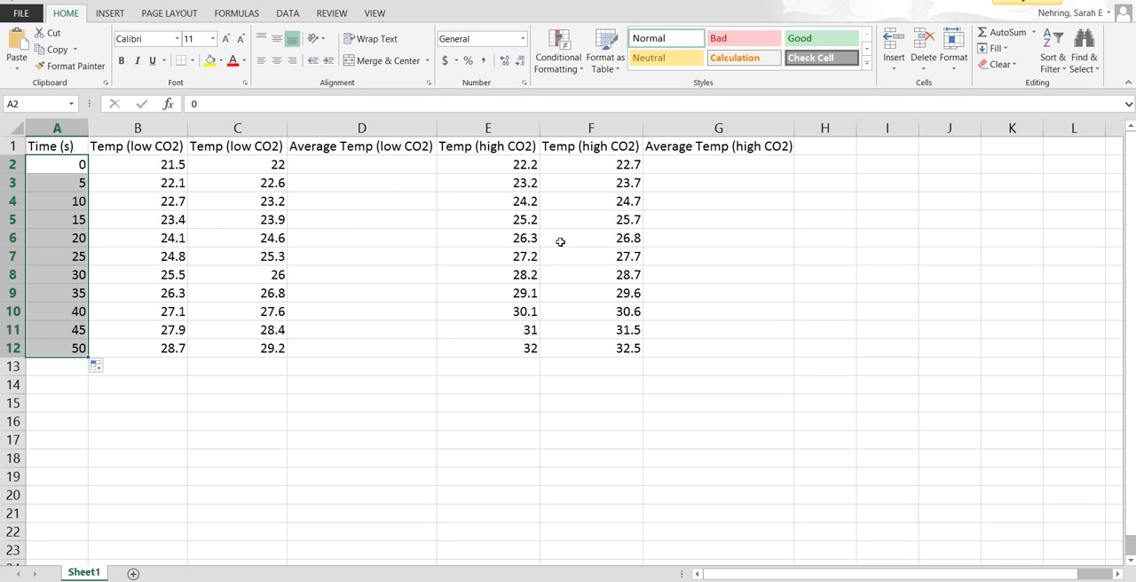
click(348, 169)
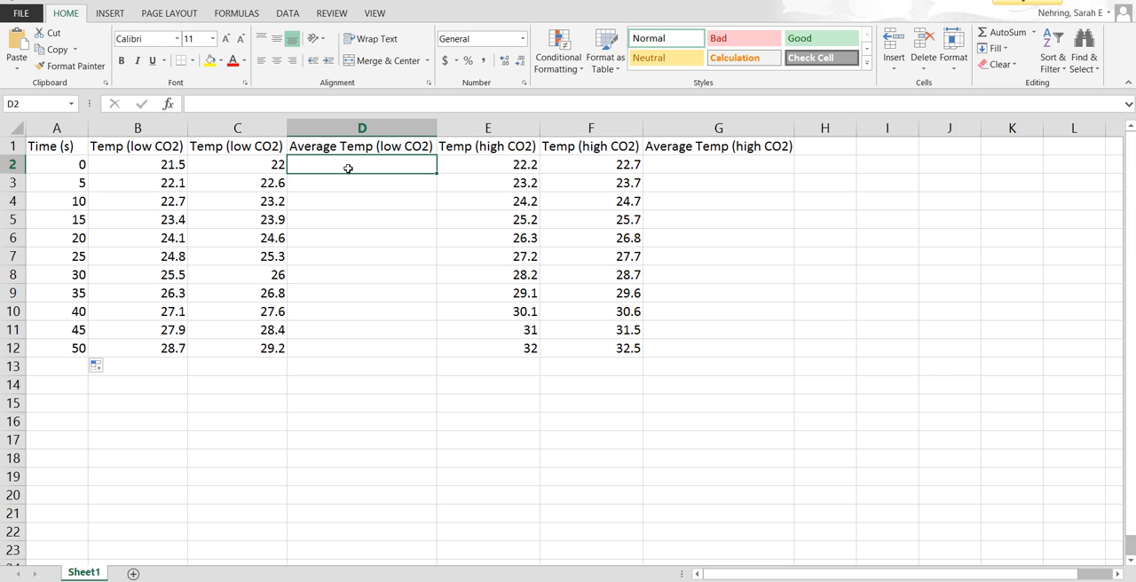
text(=)
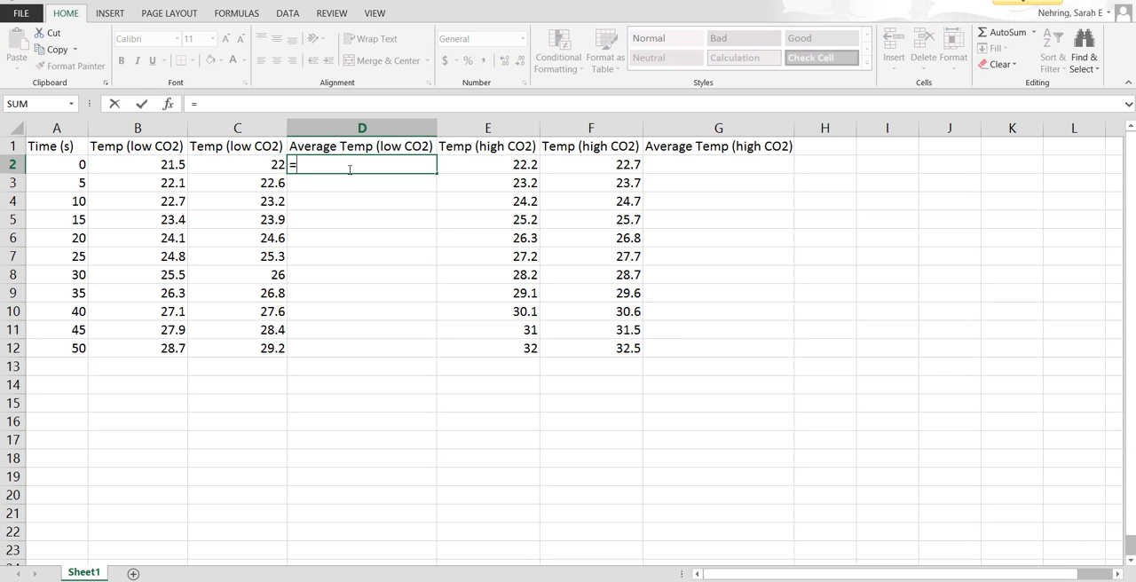
key(Escape)
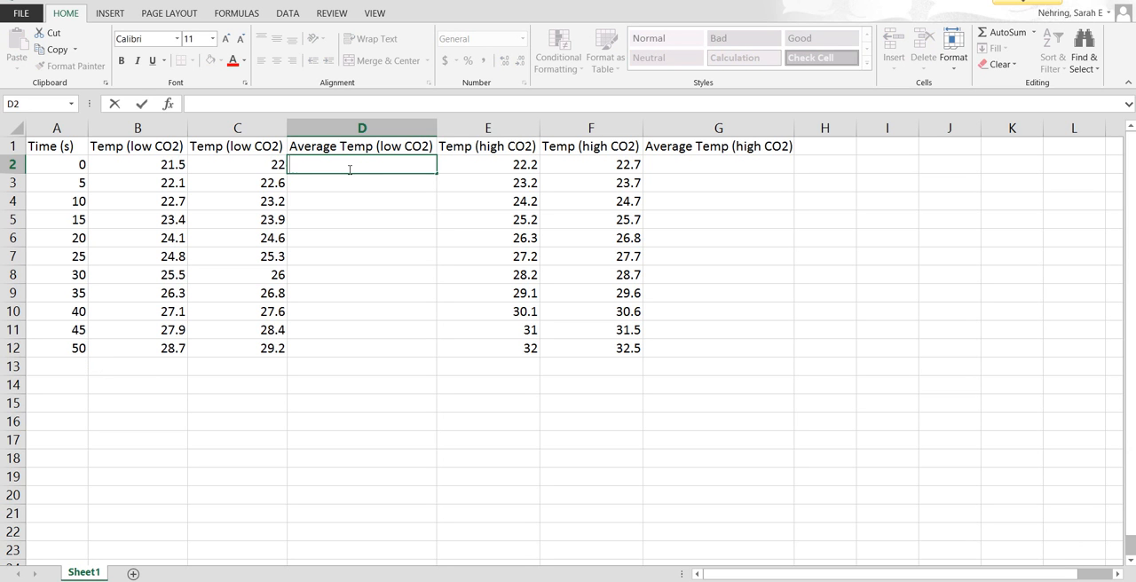
click(377, 411)
Step: Enter the formula =average(B2:C2) in D2 to average the two low CO2 temperatures
click(318, 167)
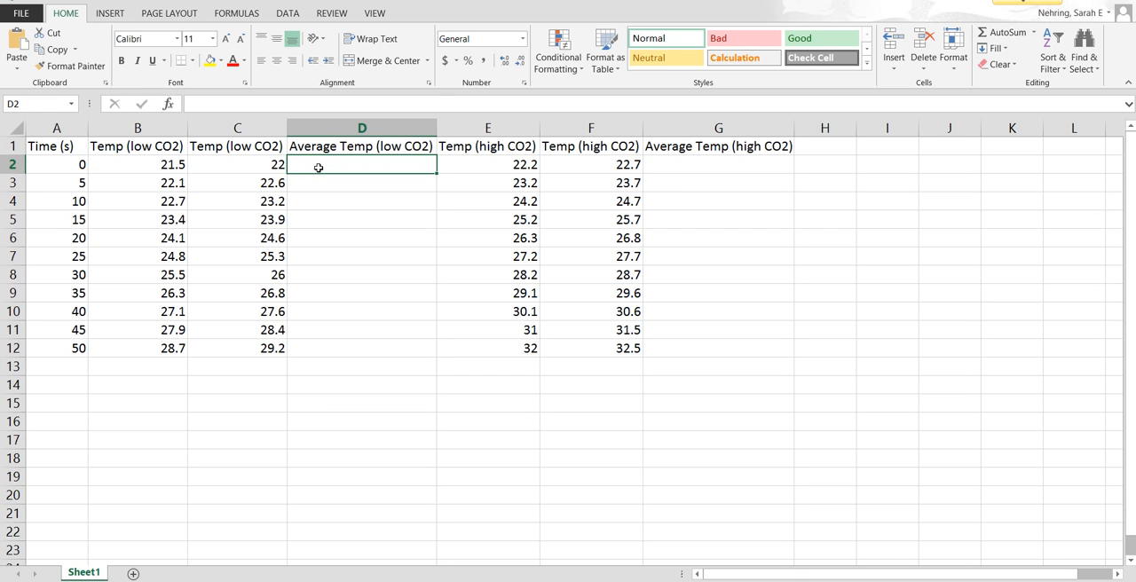
text(=)
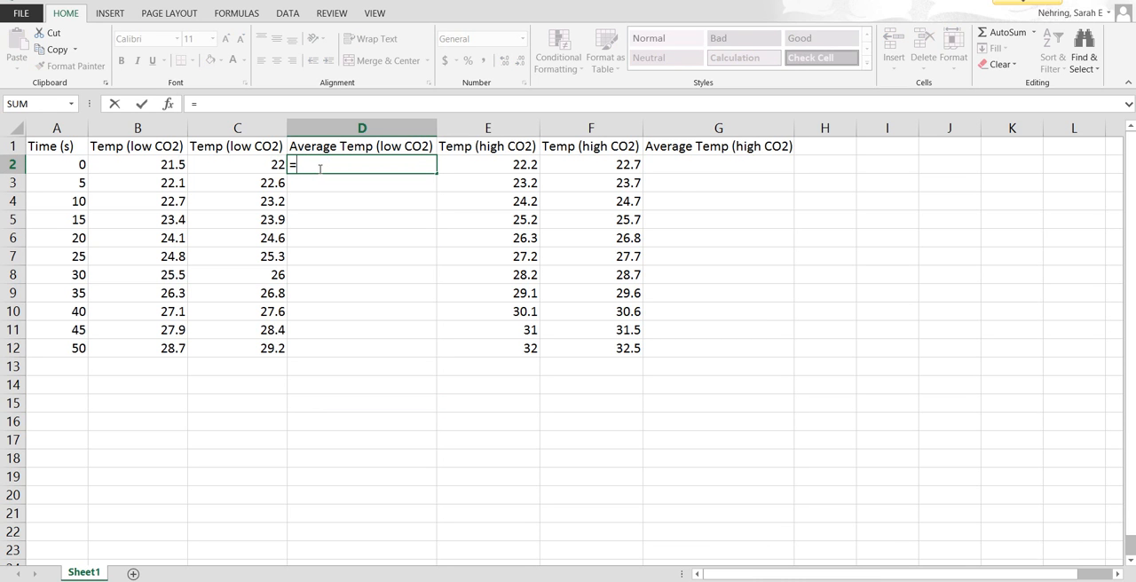
text(average)
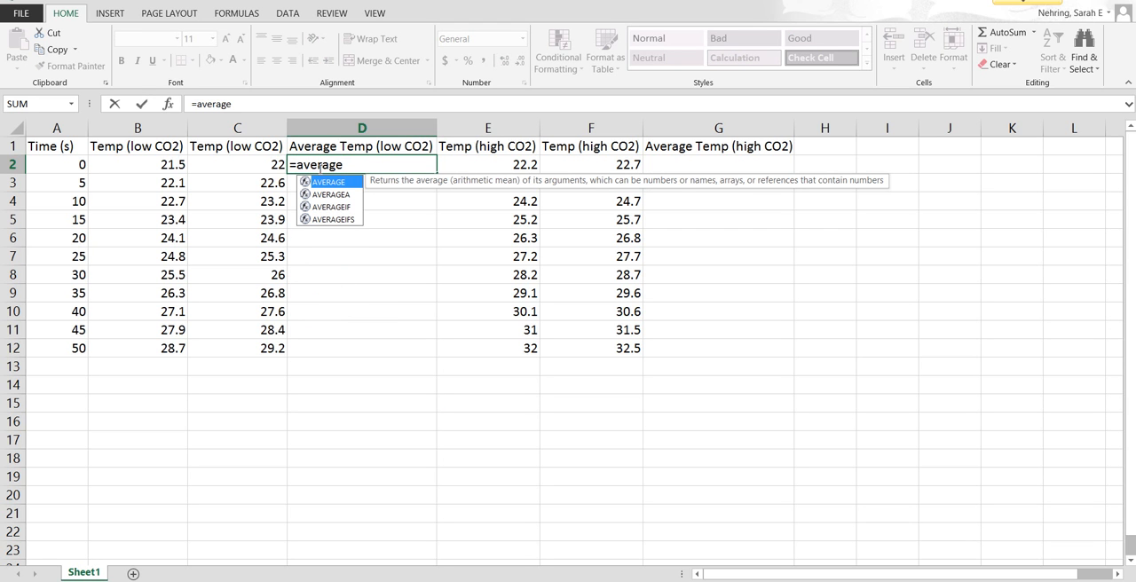
text(()
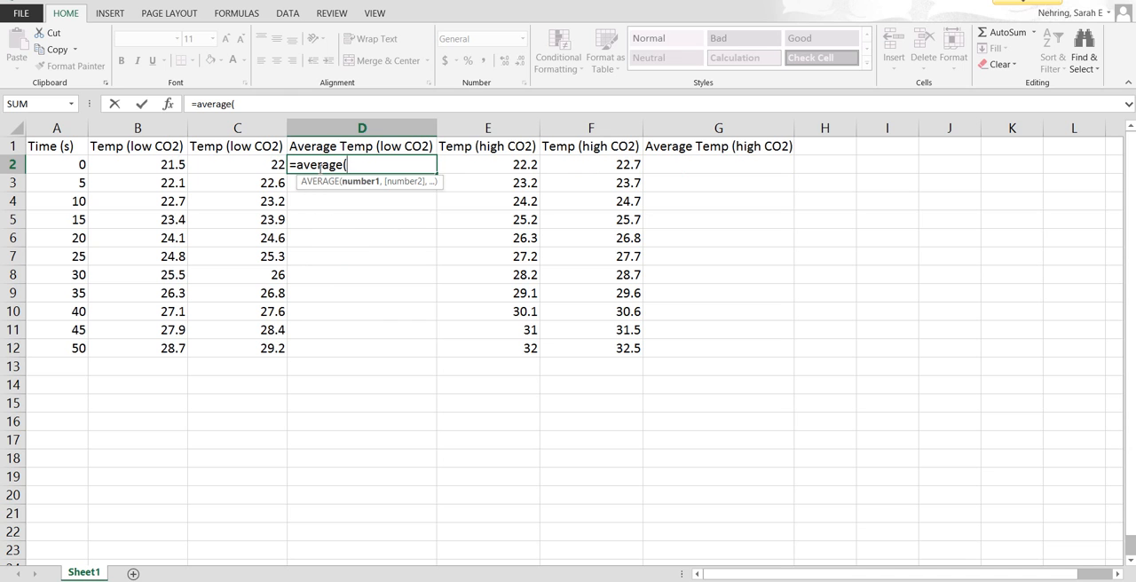
drag(163, 171, 243, 174)
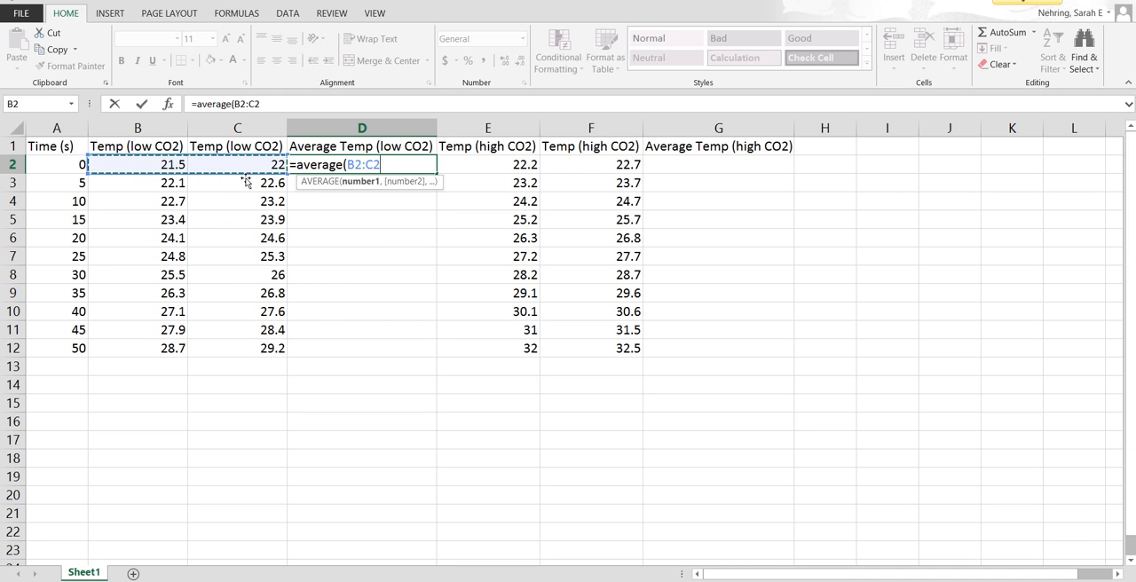
key(Return)
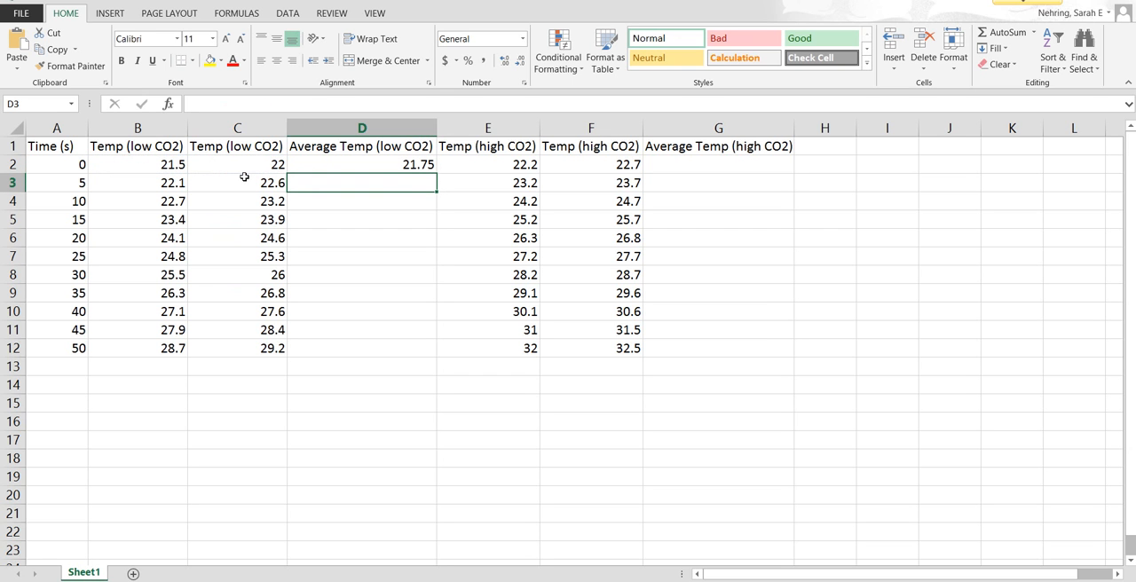
Step: Fill the low CO2 average formula from D2 down to D12
click(323, 166)
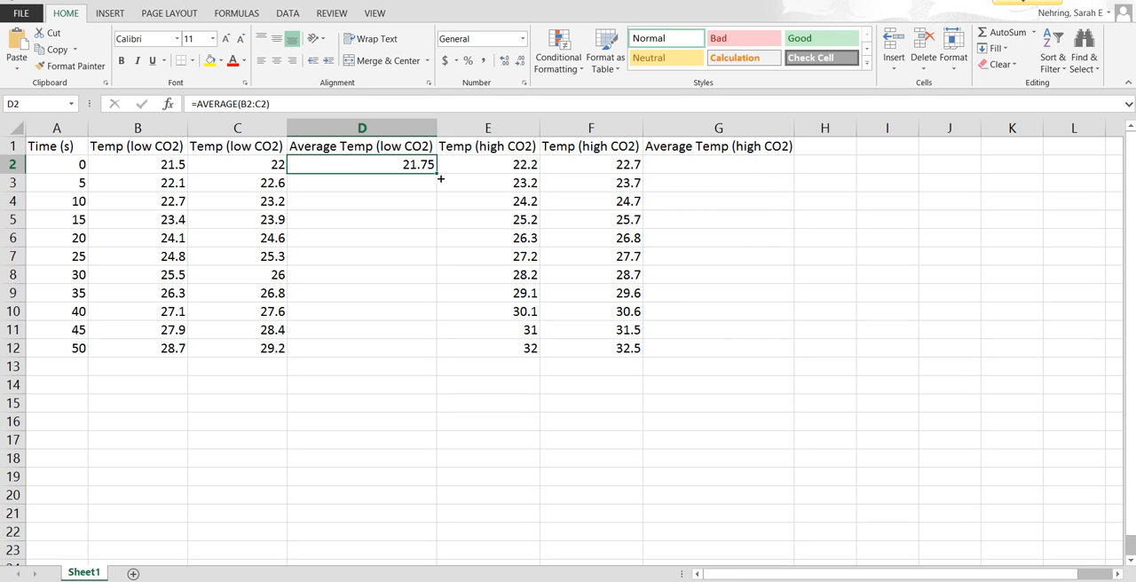
click(437, 173)
mouse_move(441, 178)
mouse_down()
mouse_move(441, 425)
mouse_move(435, 370)
mouse_up()
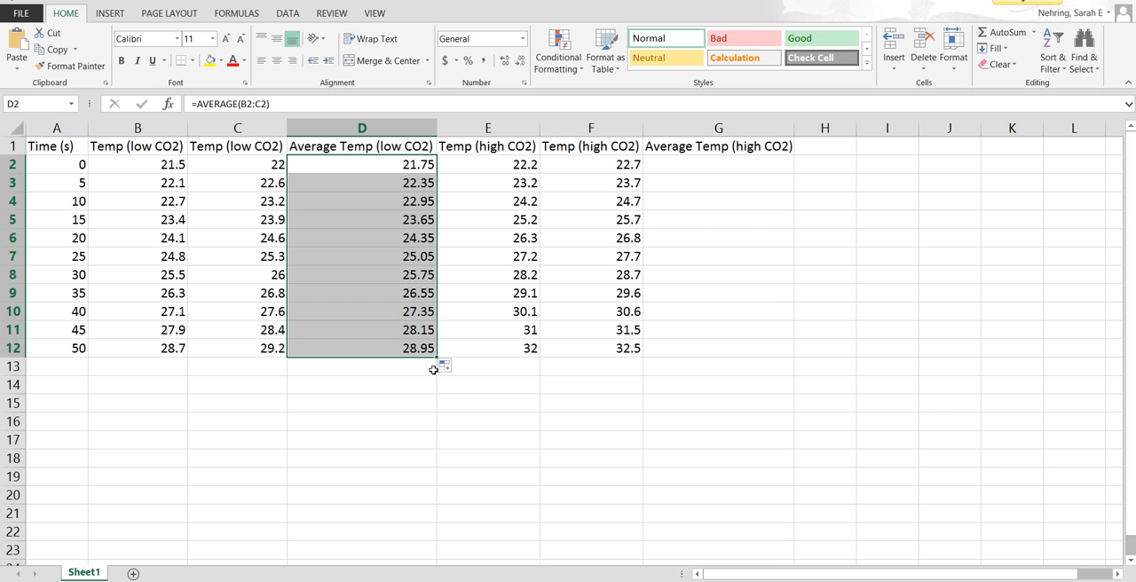
Step: Examine the copied formula in D8 to check which cells it averages
click(387, 276)
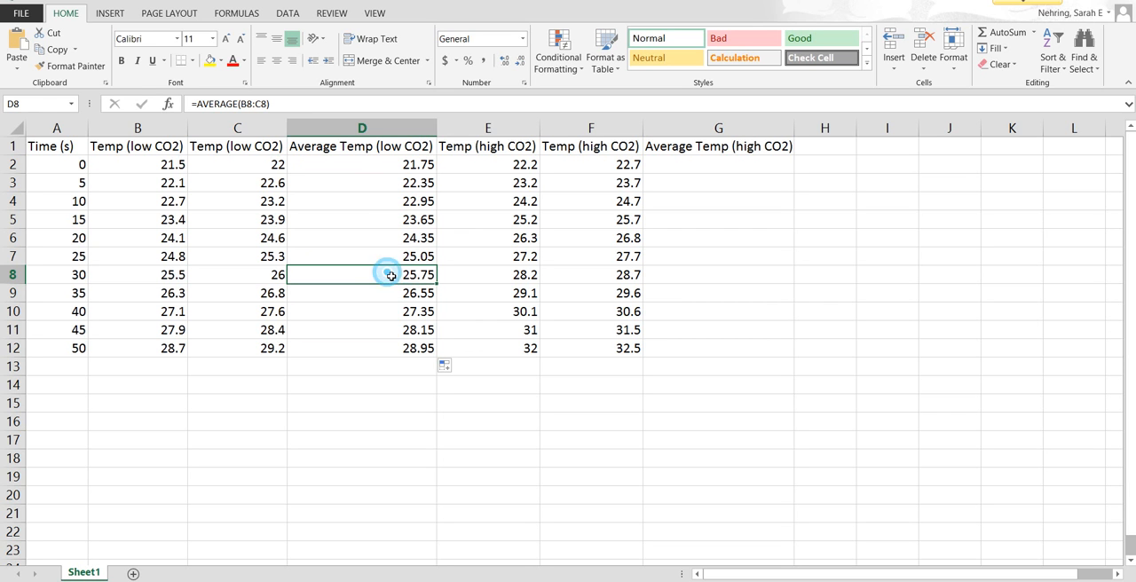
click(261, 104)
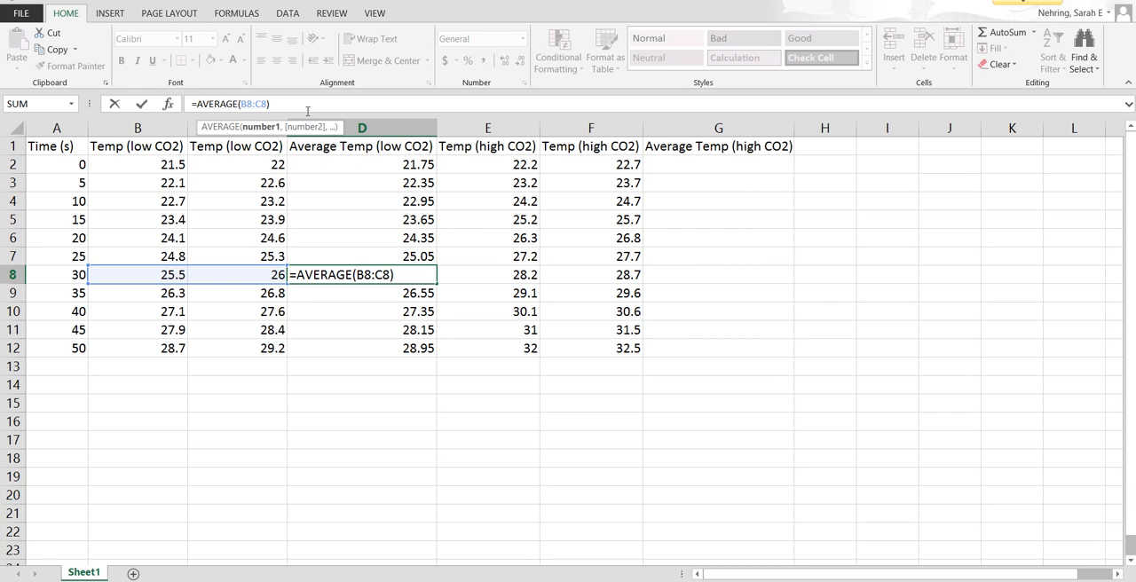
key(Return)
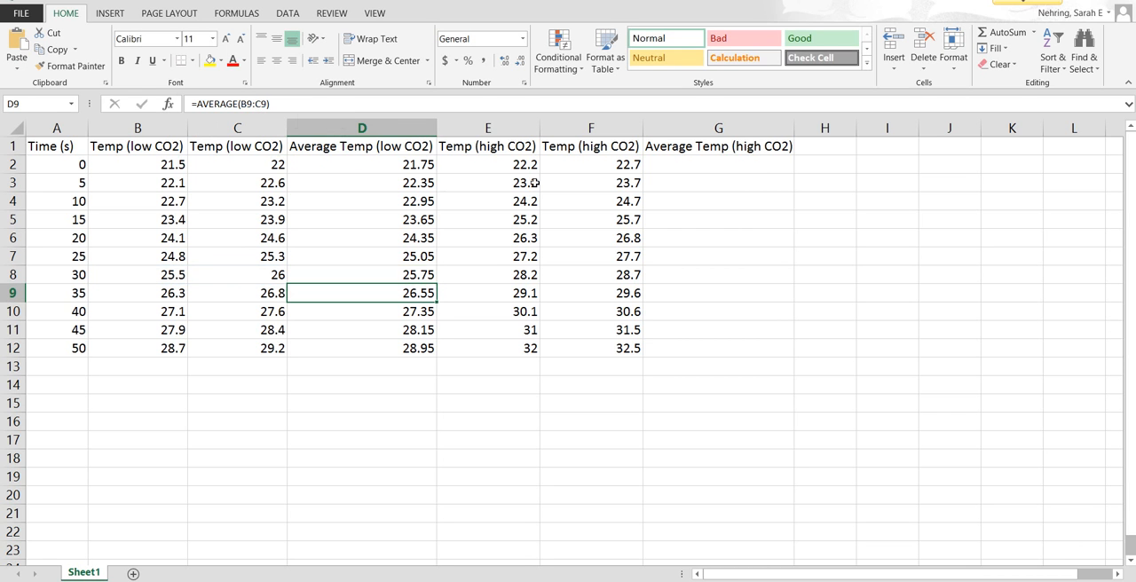
Step: Enter the formula =average(E2:F2) in G2 to average the two high CO2 temperatures
click(677, 170)
text(=)
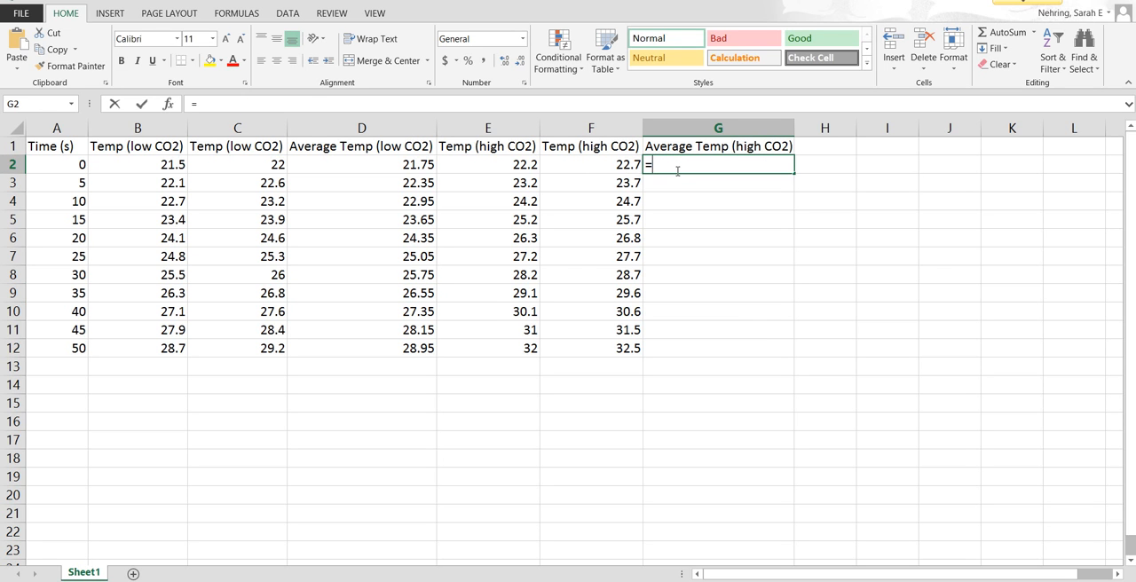
text(average()
drag(512, 168, 577, 180)
text())
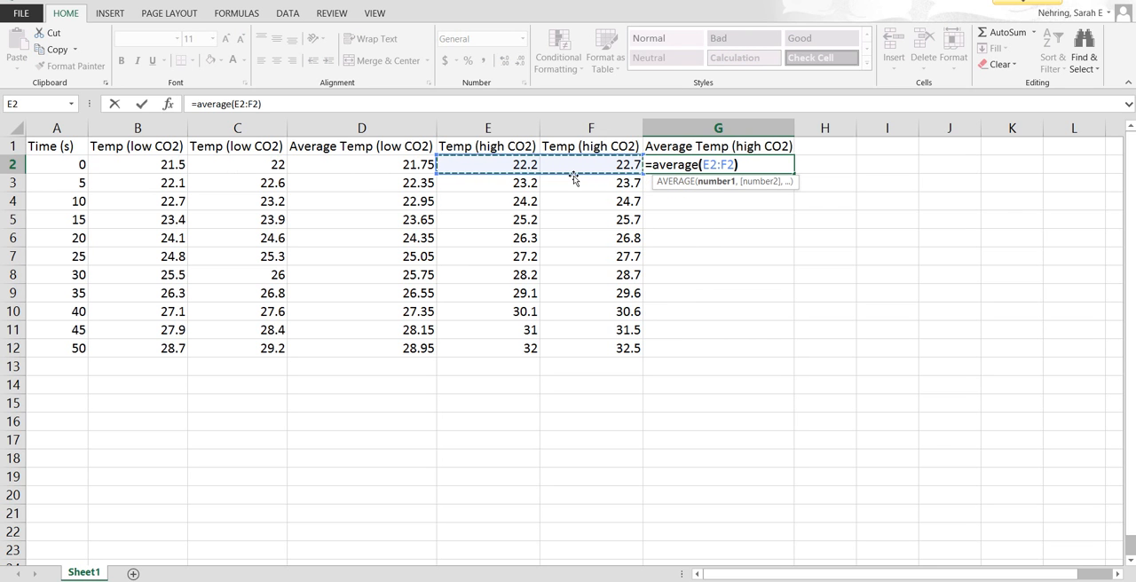
key(Return)
Step: Fill the high CO2 average formula from G2 down to G12
click(700, 165)
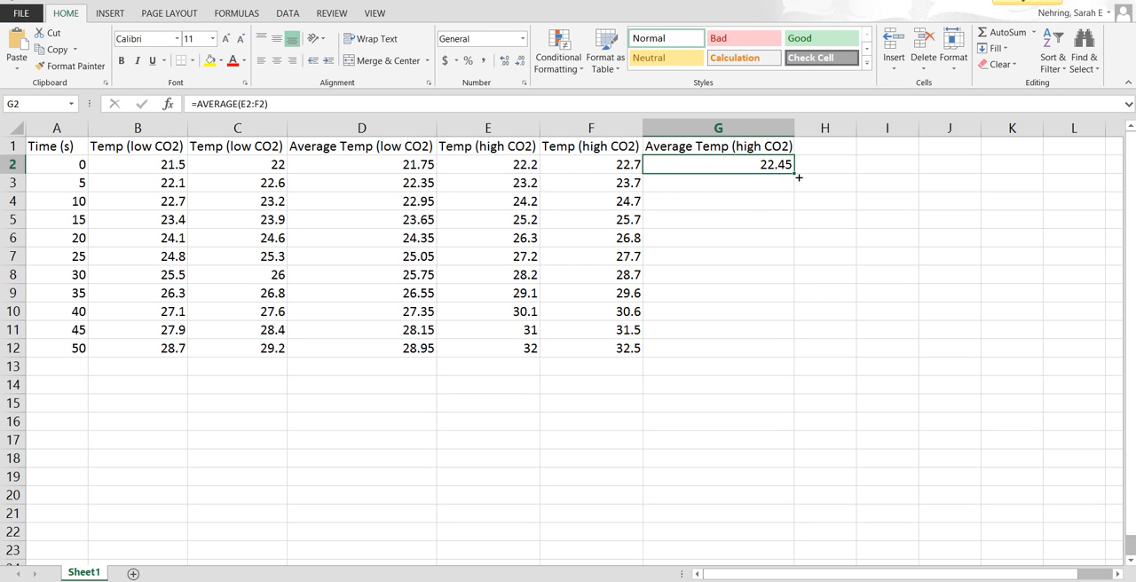
drag(799, 177, 750, 366)
click(703, 401)
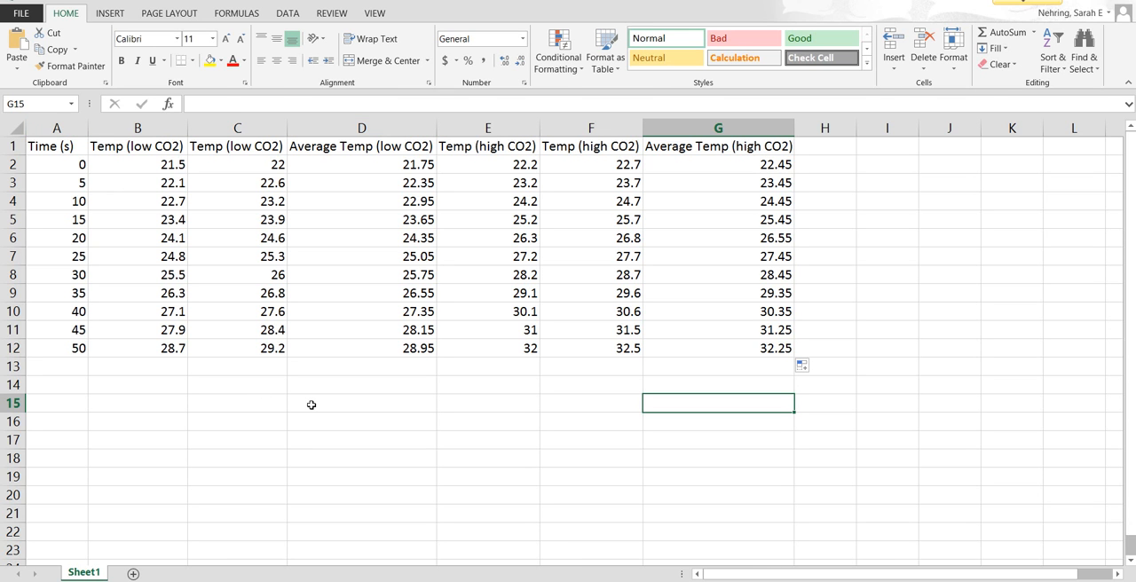
Step: Insert a plain scatter chart from the Time (s) column and the low and high CO2 average temperature columns
click(70, 139)
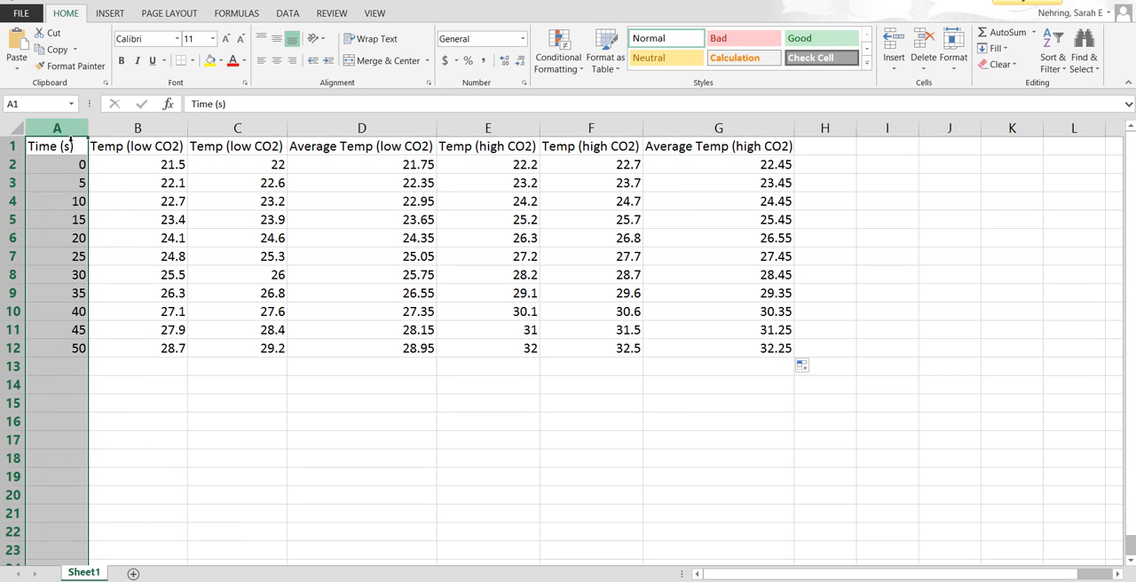
ctrl+click(342, 137)
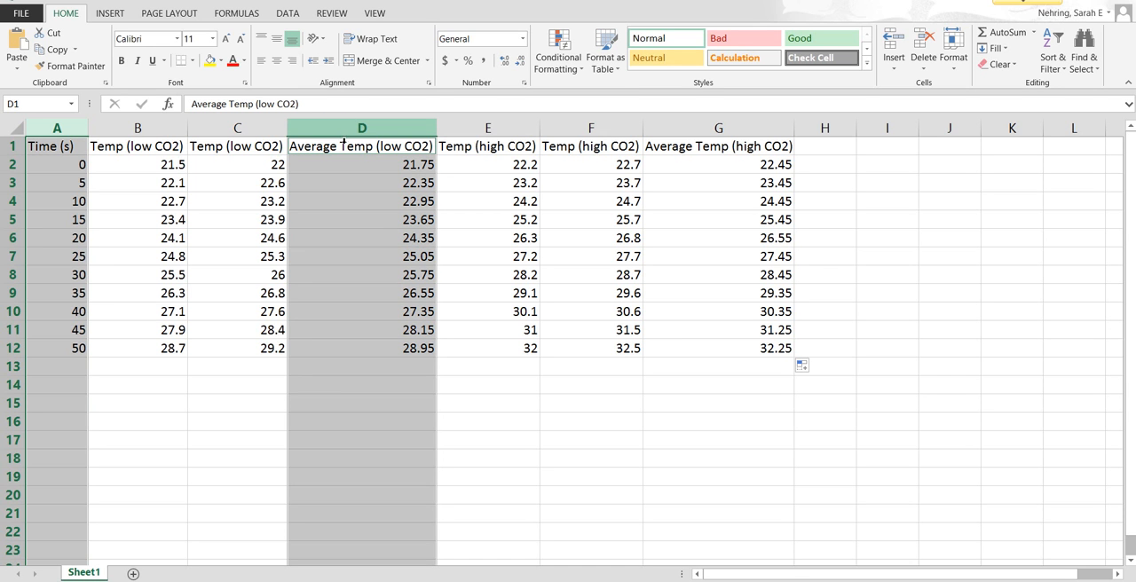
ctrl+click(700, 138)
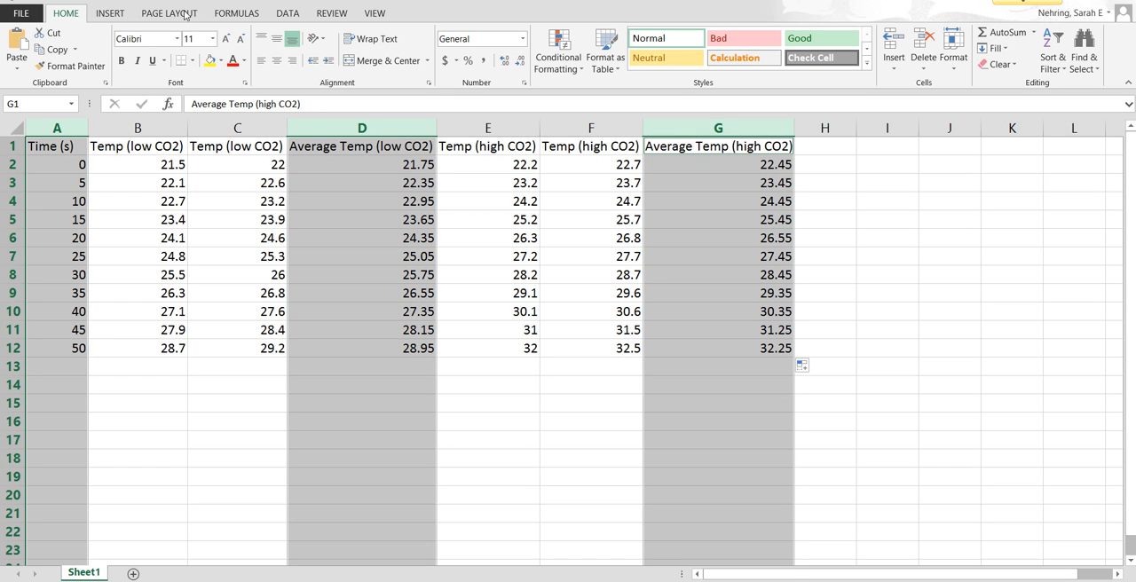
click(112, 16)
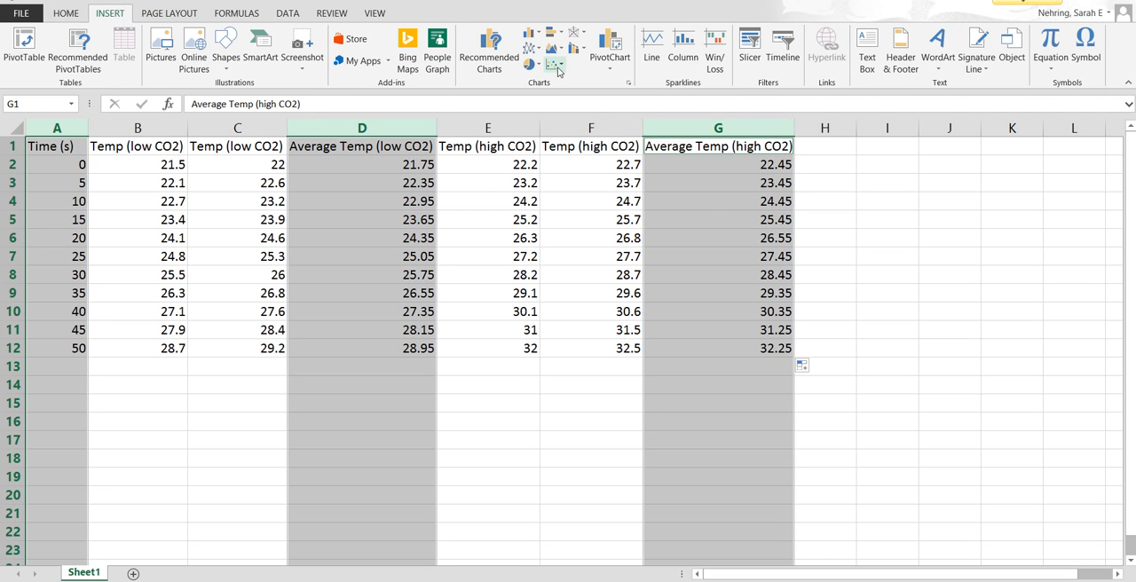
click(561, 69)
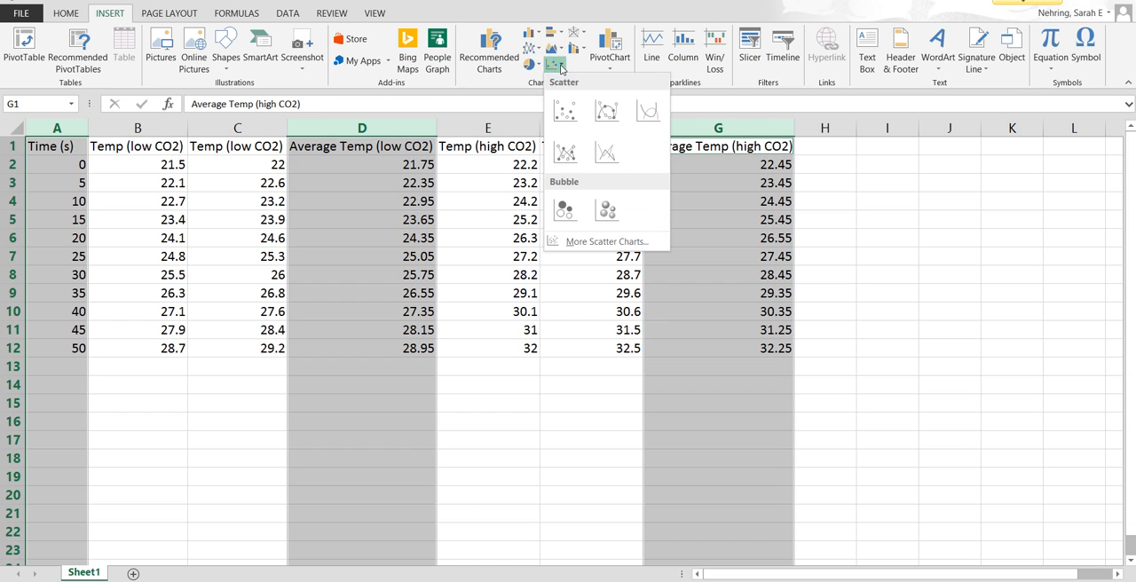
click(565, 113)
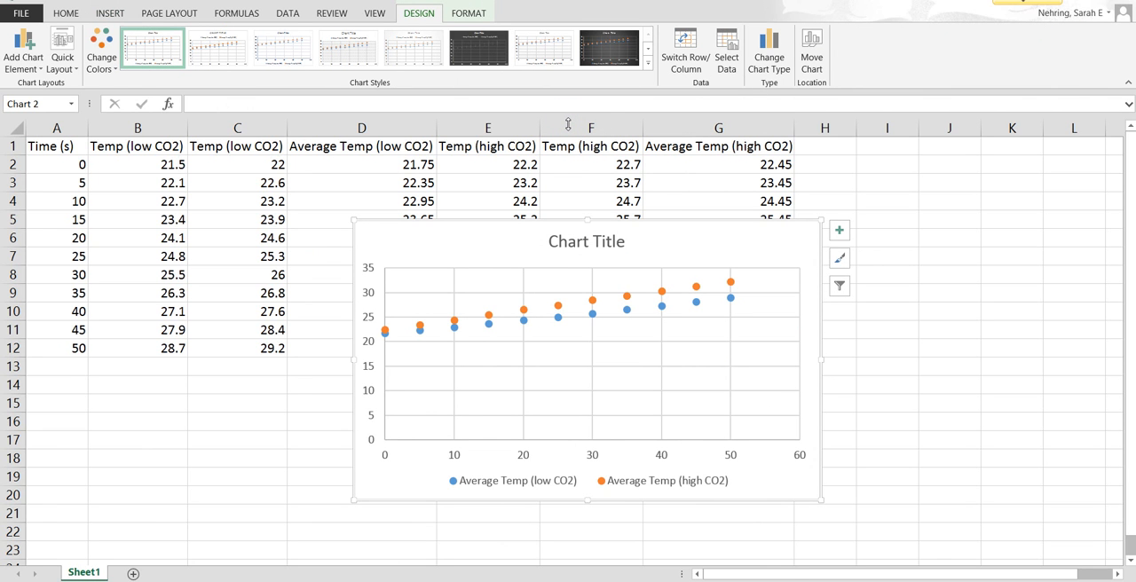
Step: Replace the chart title with "make an exciting title"
click(564, 242)
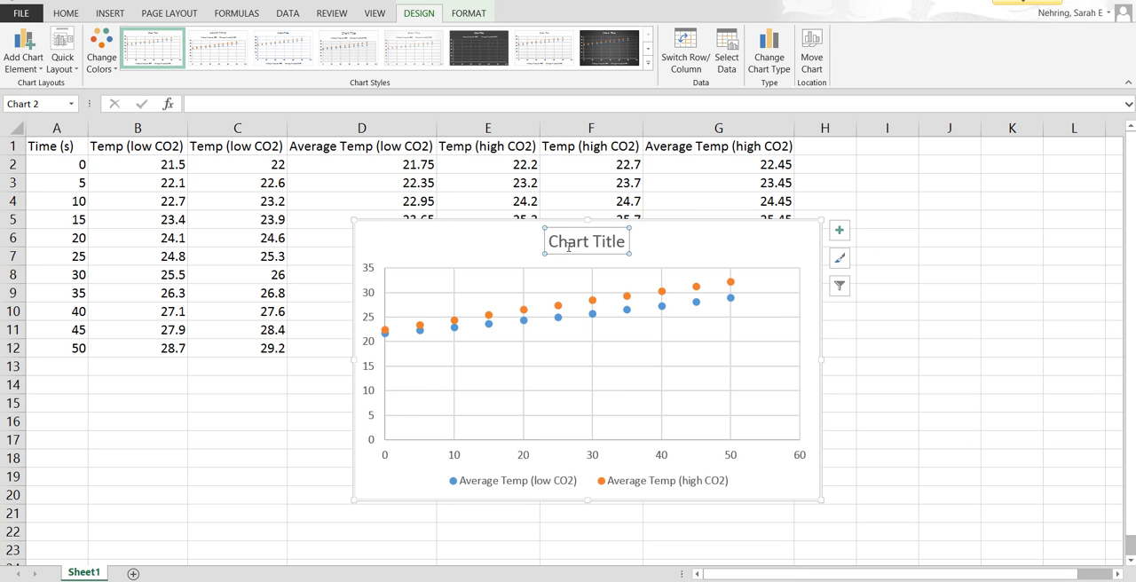
triple_click(564, 246)
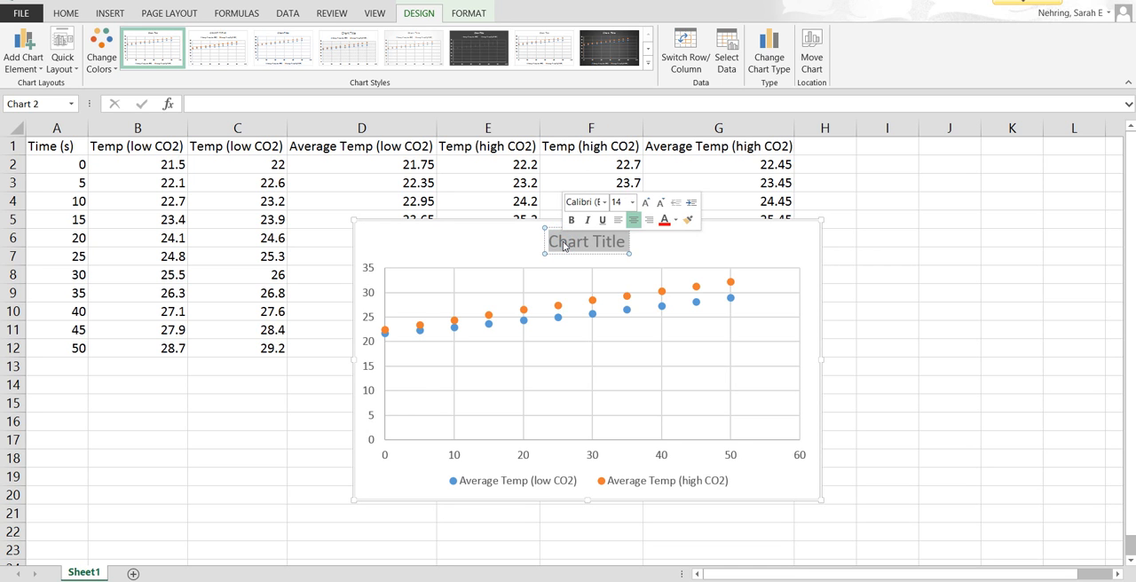
text(make an e)
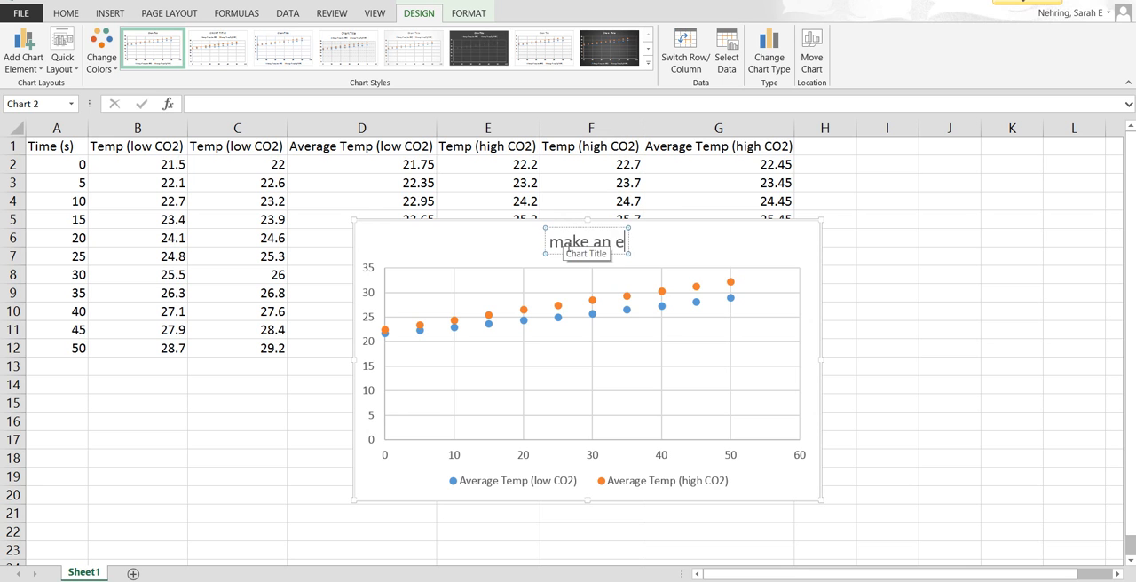
text(xciting title)
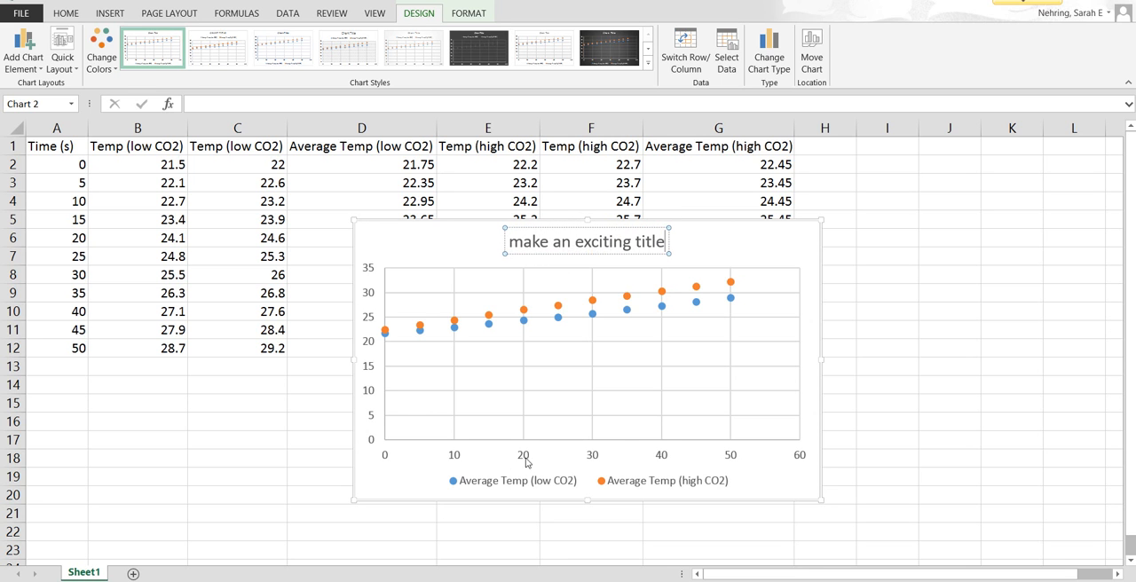
click(797, 245)
click(800, 244)
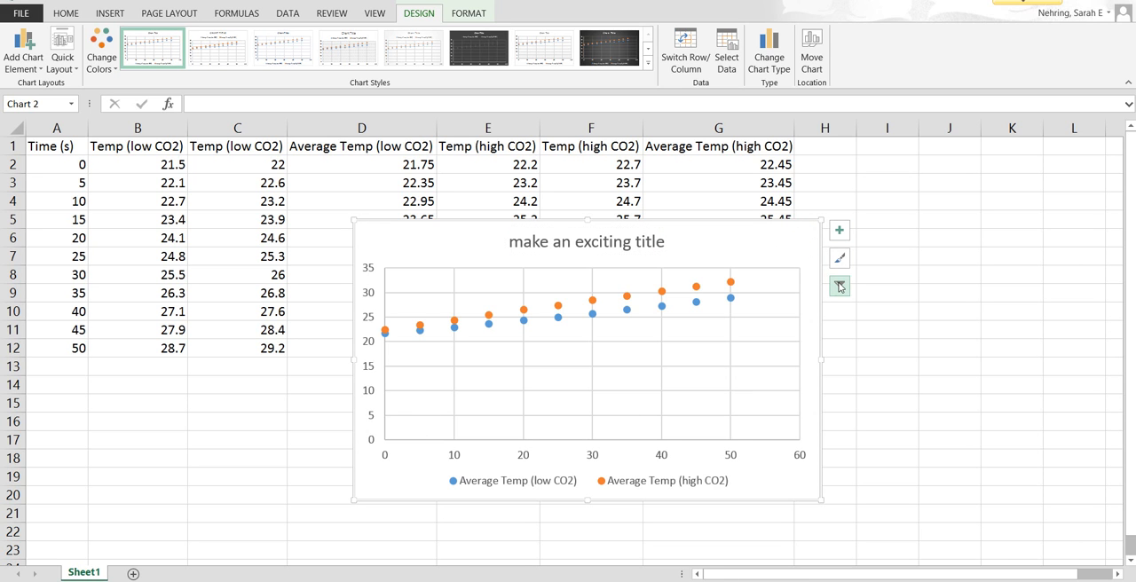
Step: Add axis titles to the chart and name the vertical axis "temperature (C)"
click(840, 233)
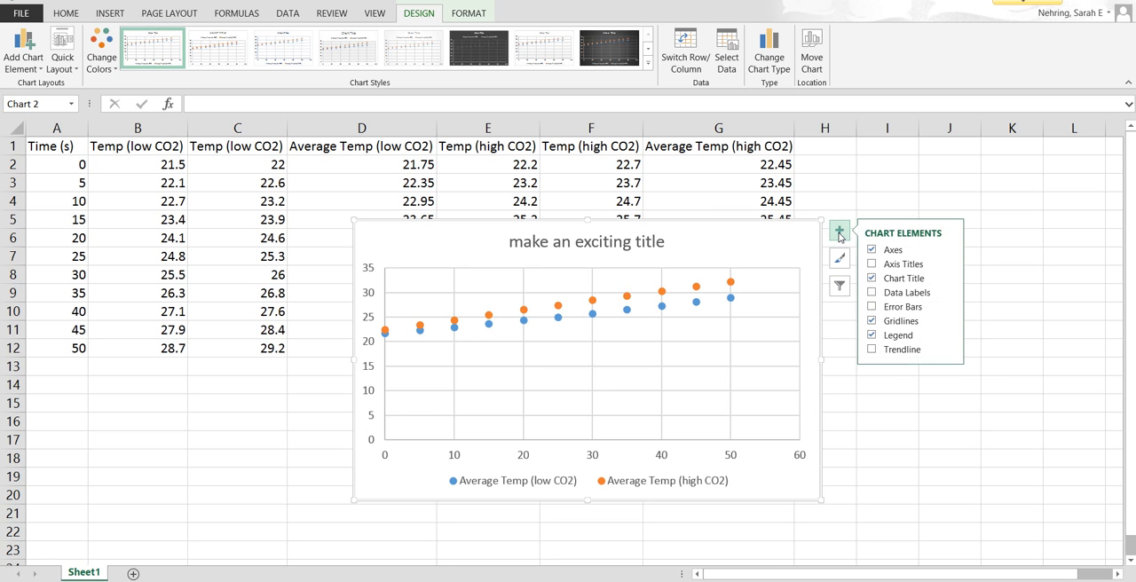
click(894, 268)
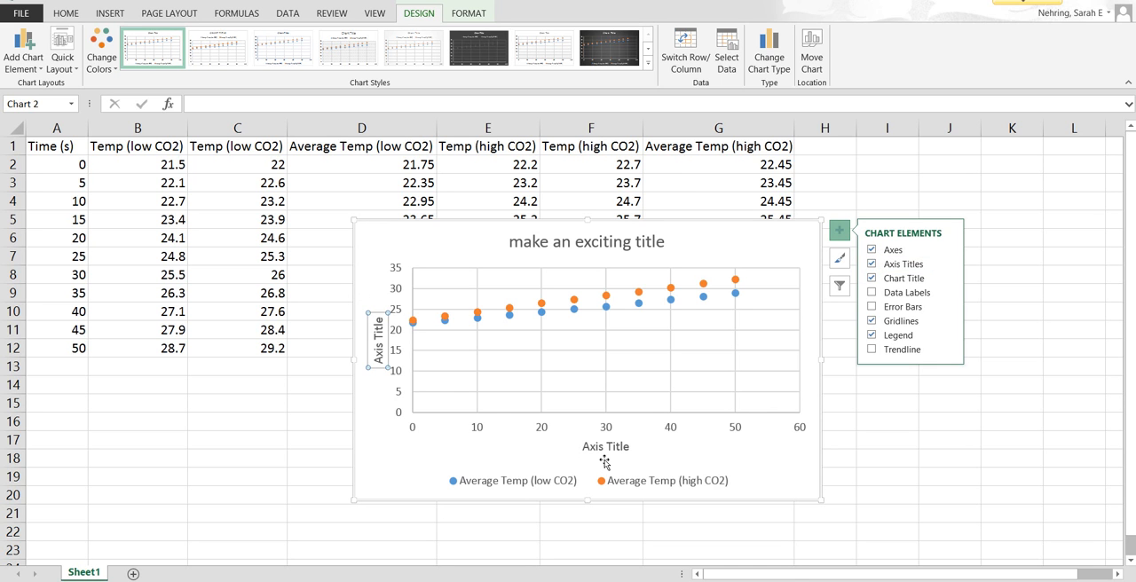
triple_click(379, 337)
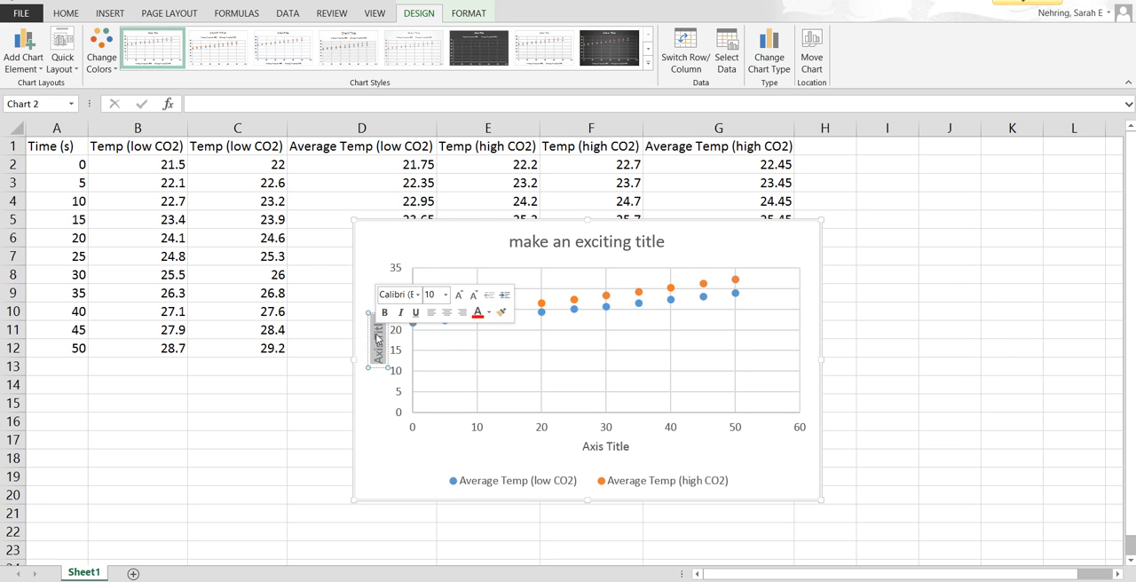
key(BackSpace)
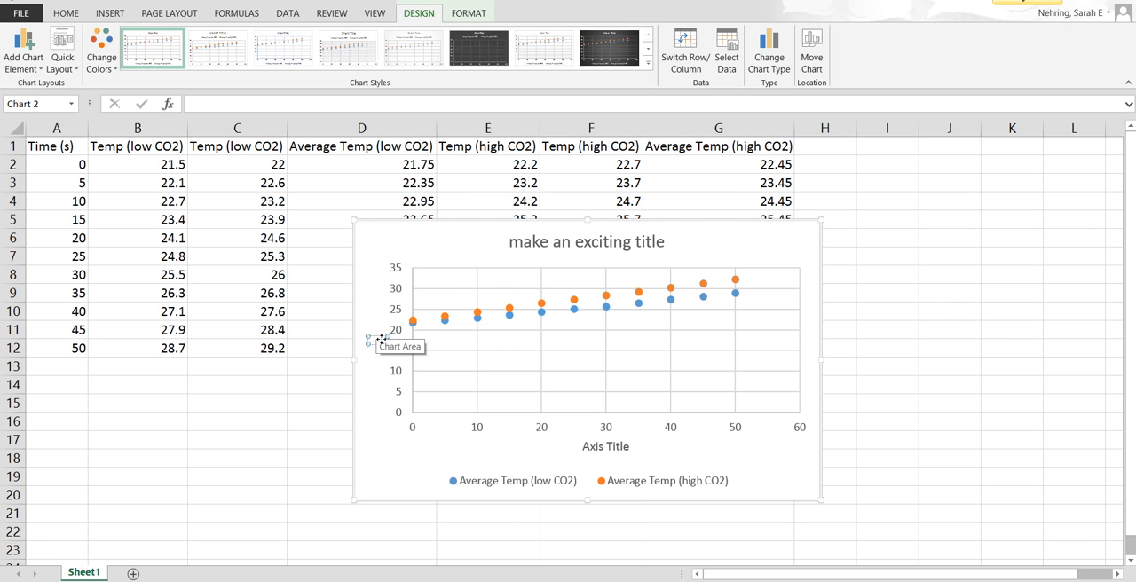
text(Temperature (C))
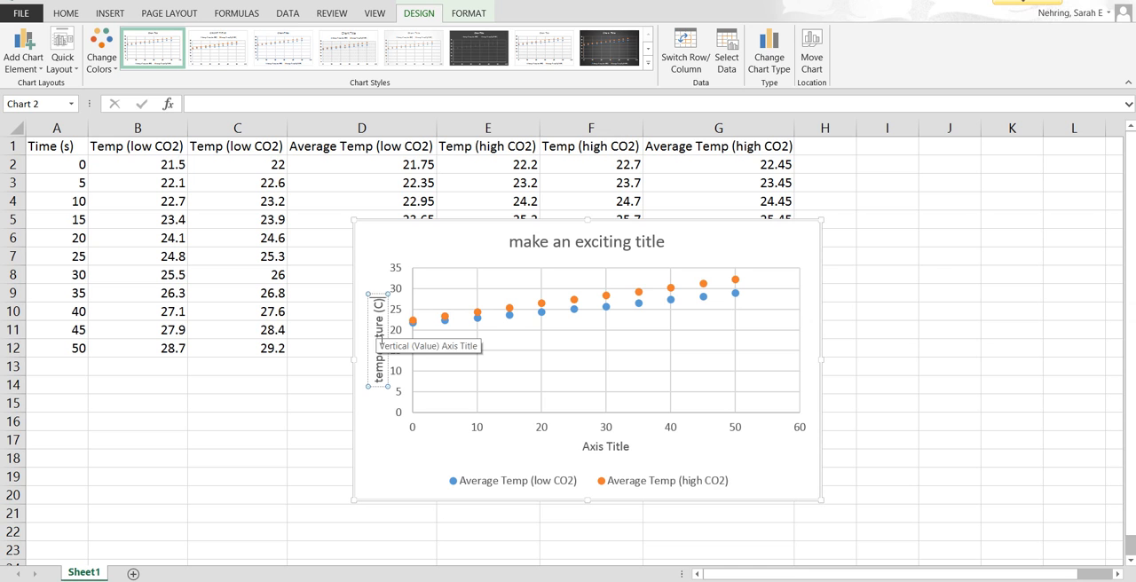
Step: Name the chart's horizontal axis "time (sec)"
click(589, 449)
click(593, 452)
triple_click(593, 453)
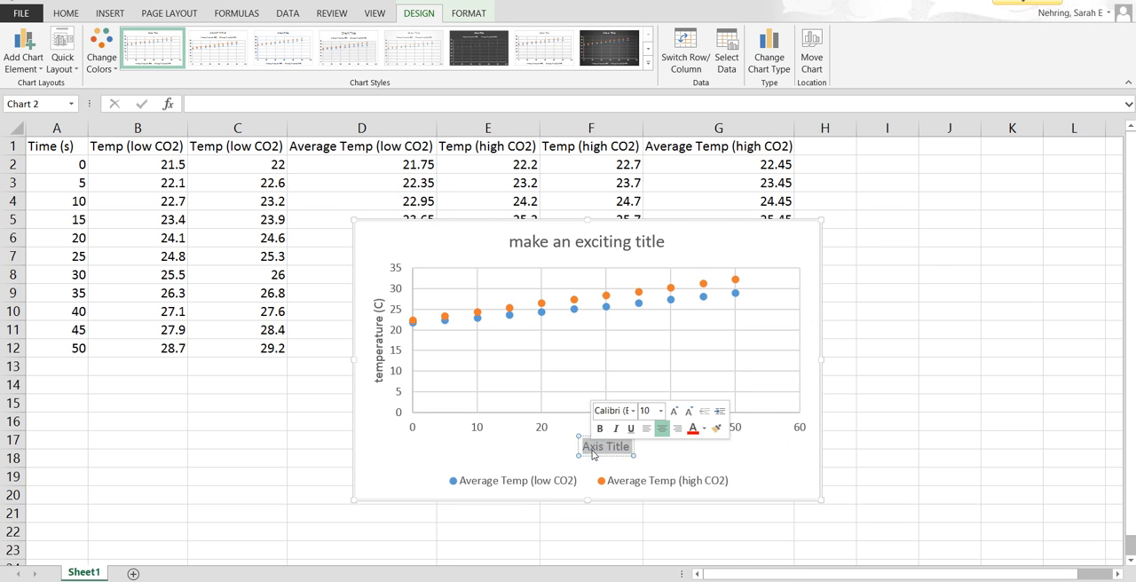
text(time ()
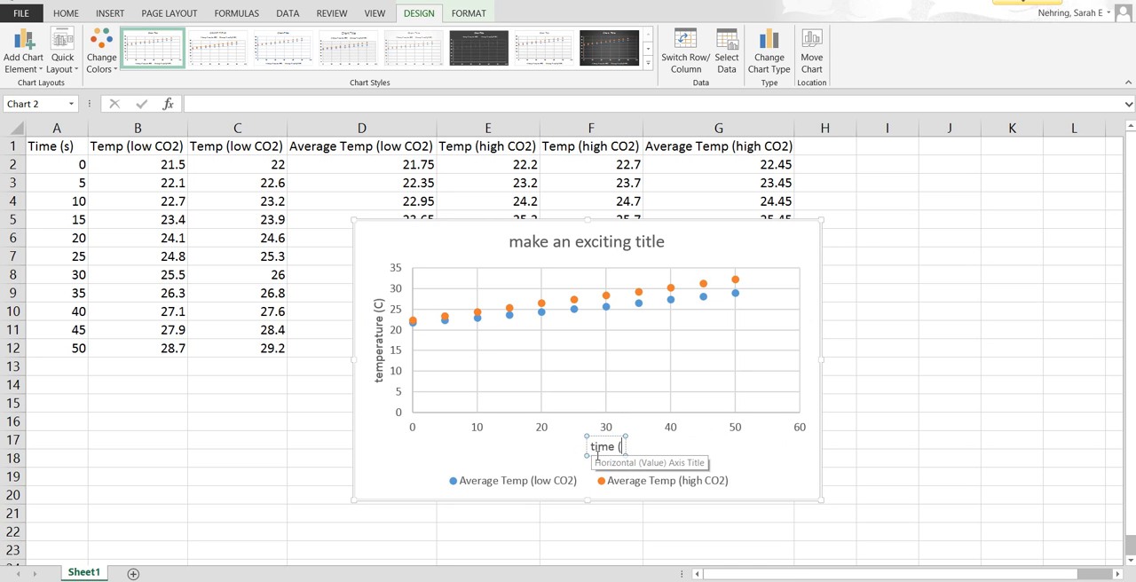
text(sec))
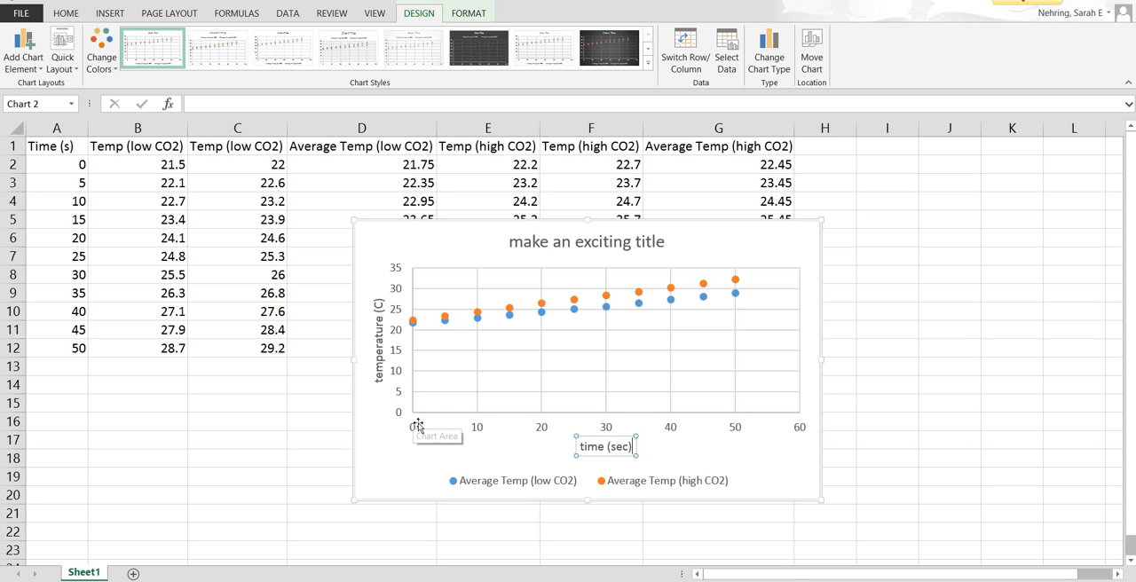
click(396, 299)
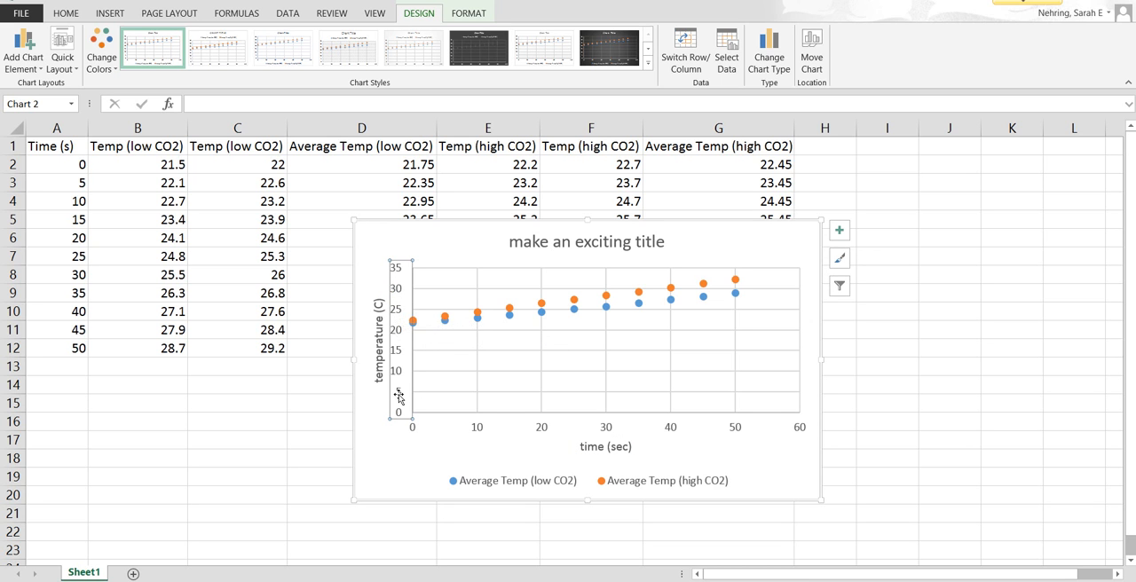
double_click(400, 312)
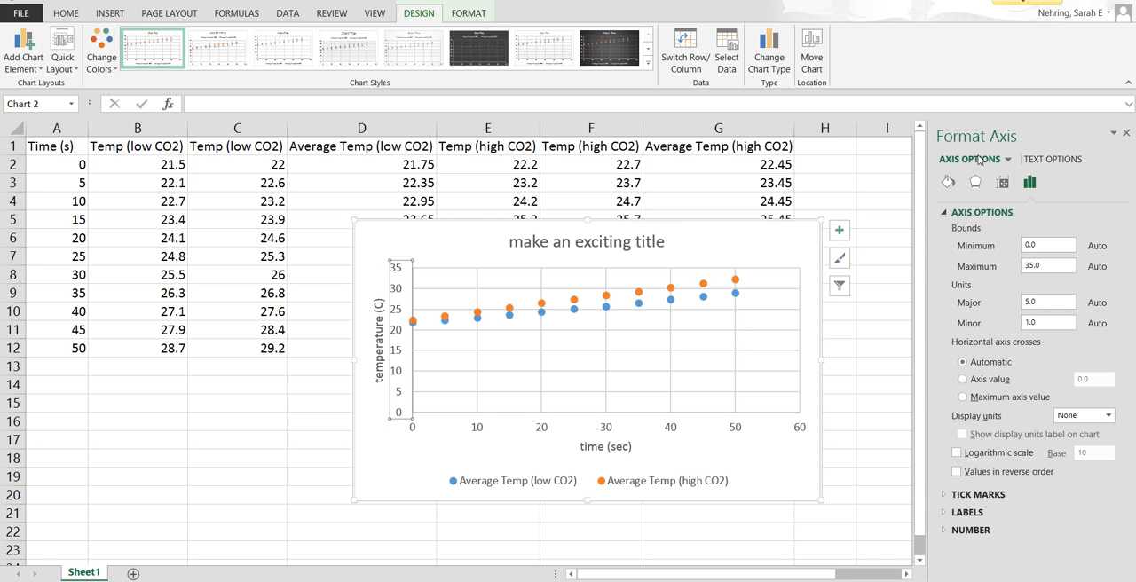
click(407, 303)
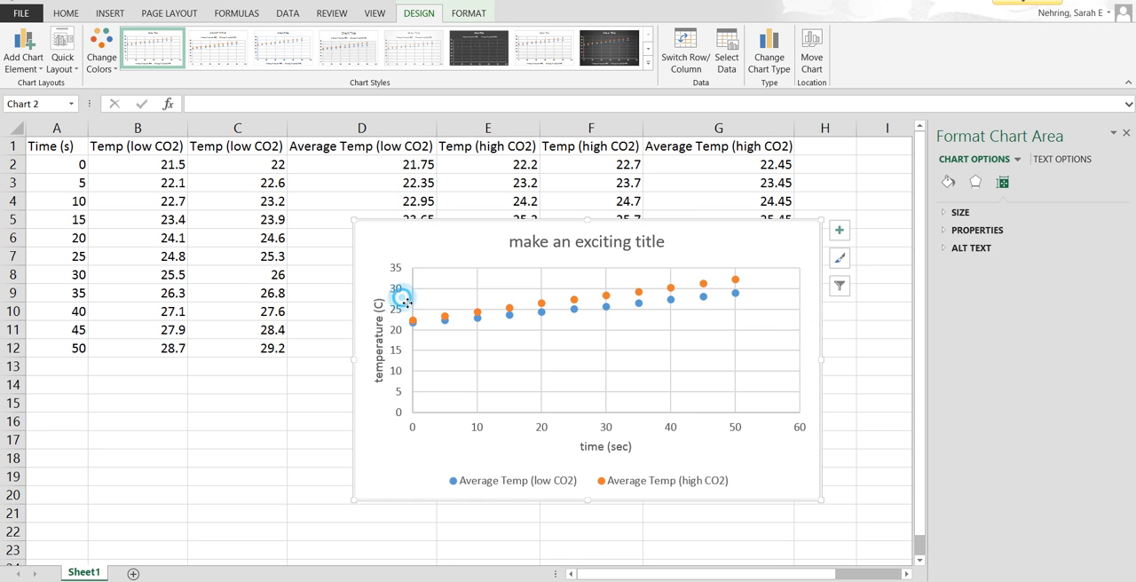
click(1125, 134)
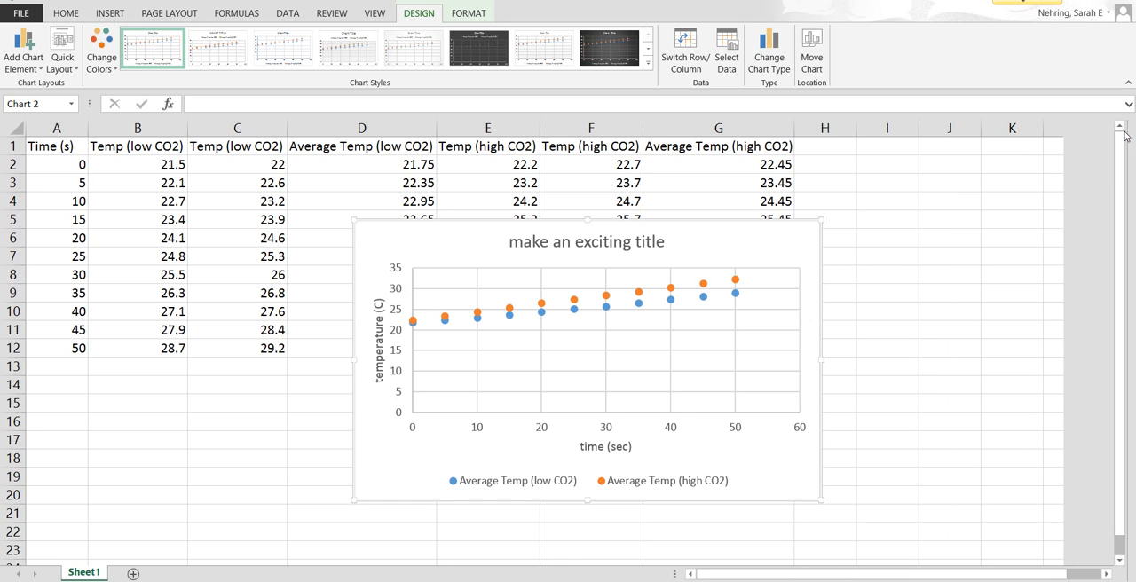
Step: Set the minimum bound of the vertical temperature axis to 20 and close the axis formatting
double_click(397, 314)
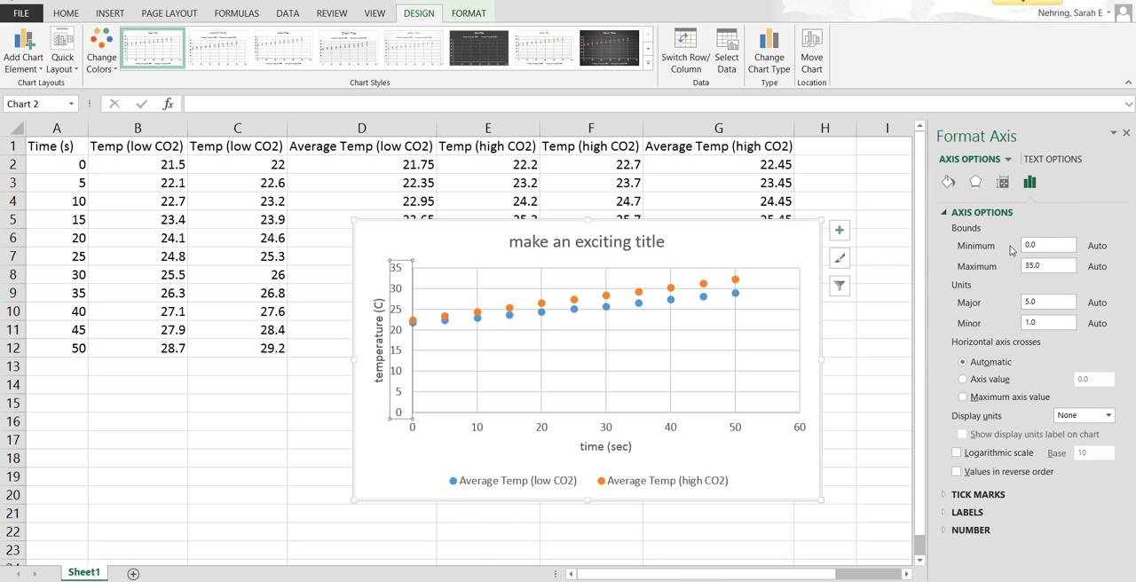
drag(1051, 248, 1025, 248)
text(20)
key(Return)
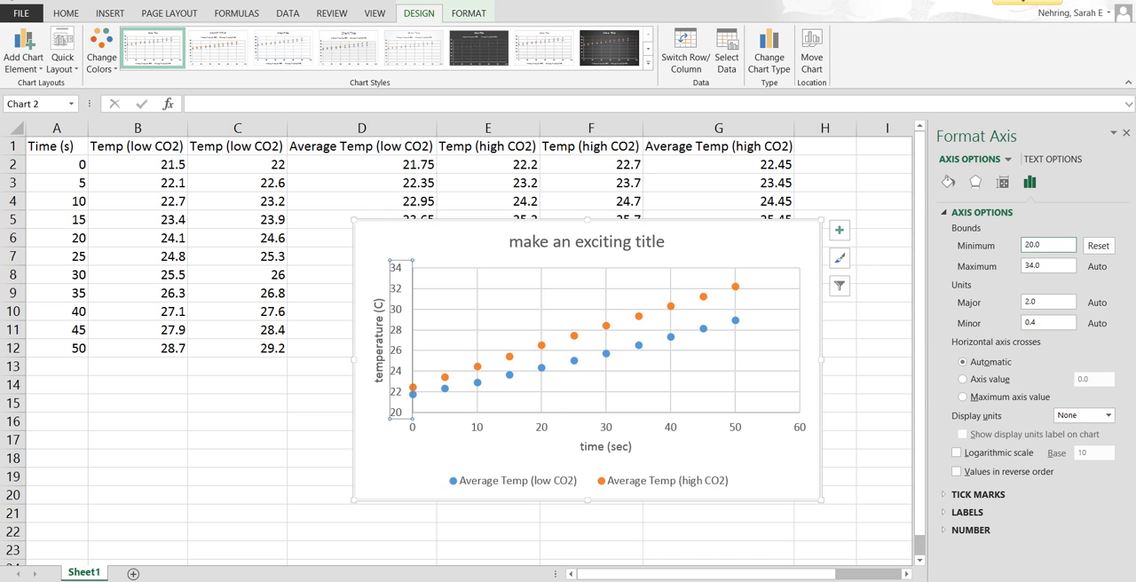
click(1126, 132)
click(839, 228)
click(826, 192)
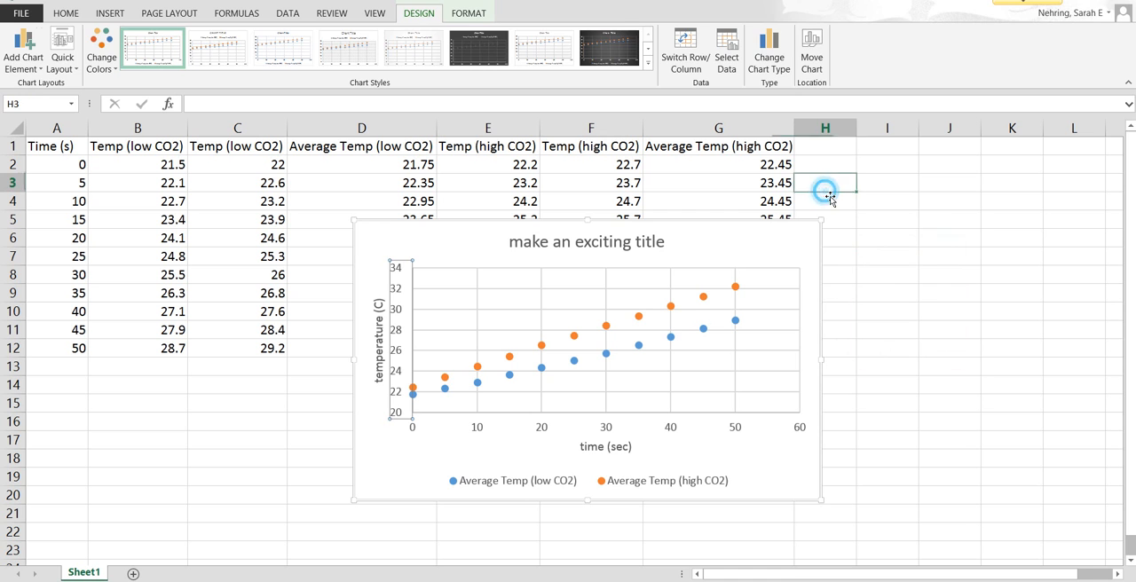
Step: Add a trendline to the chart based on the Average Temp (low CO2) series
click(794, 242)
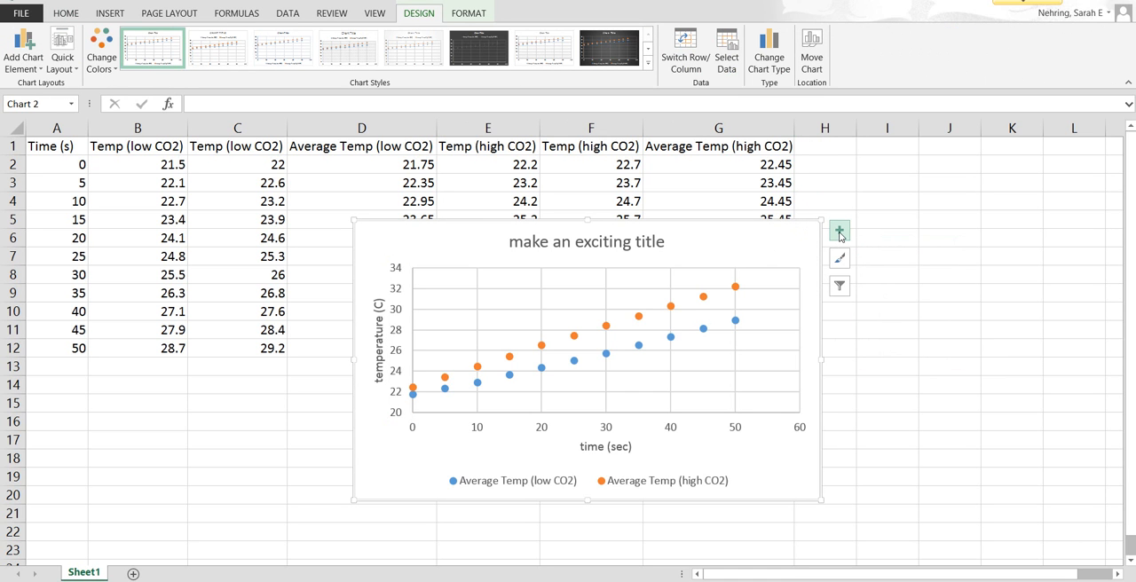
click(839, 233)
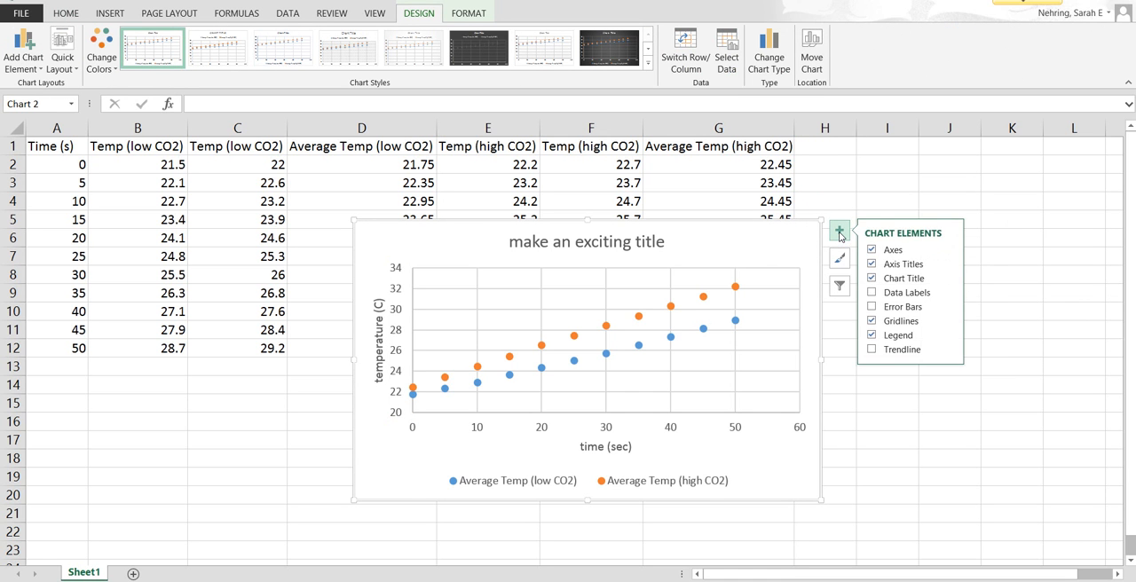
click(904, 350)
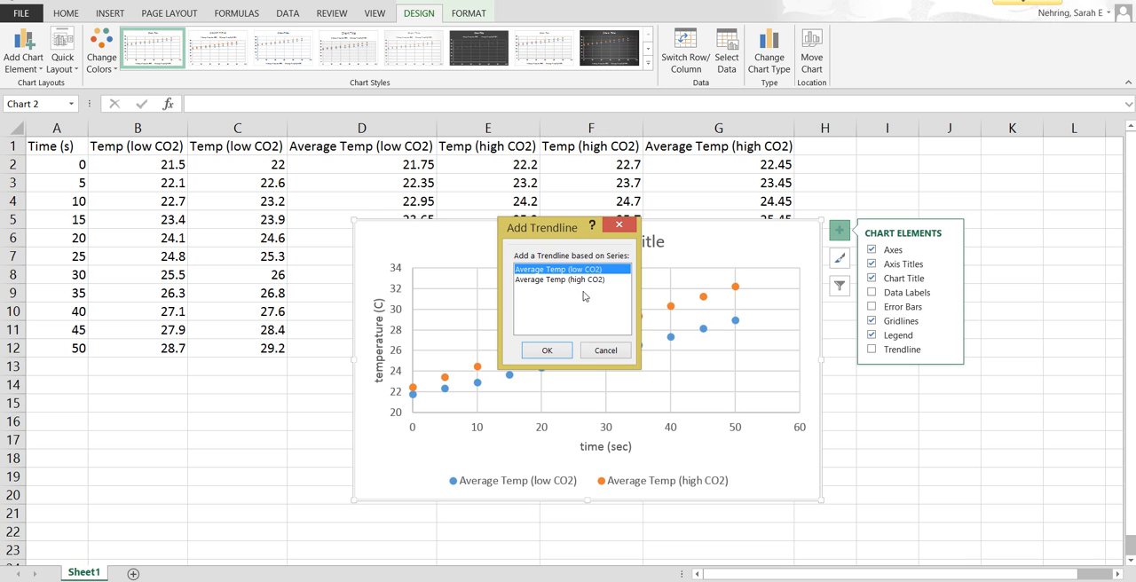
click(546, 351)
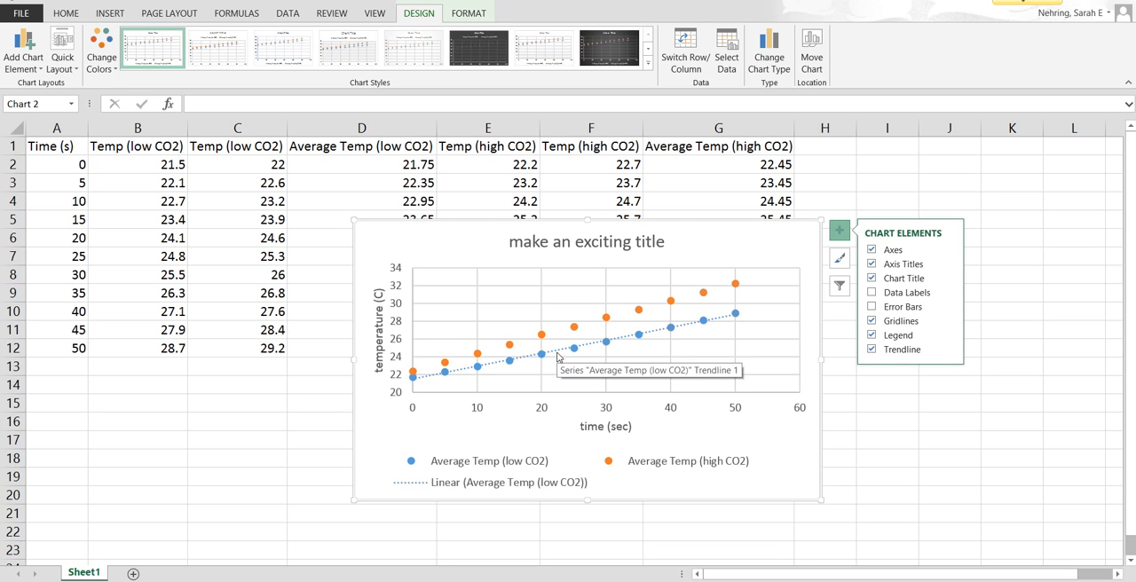
Step: Replace the existing trendline with one based on the Average Temp (high CO2) series
click(896, 357)
click(896, 357)
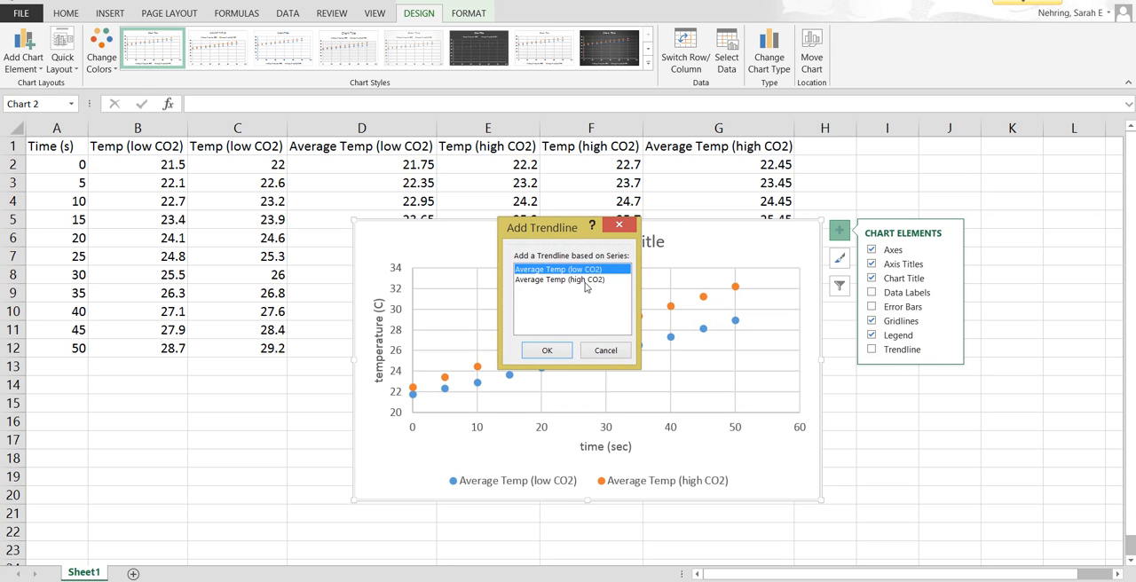
click(578, 279)
click(549, 350)
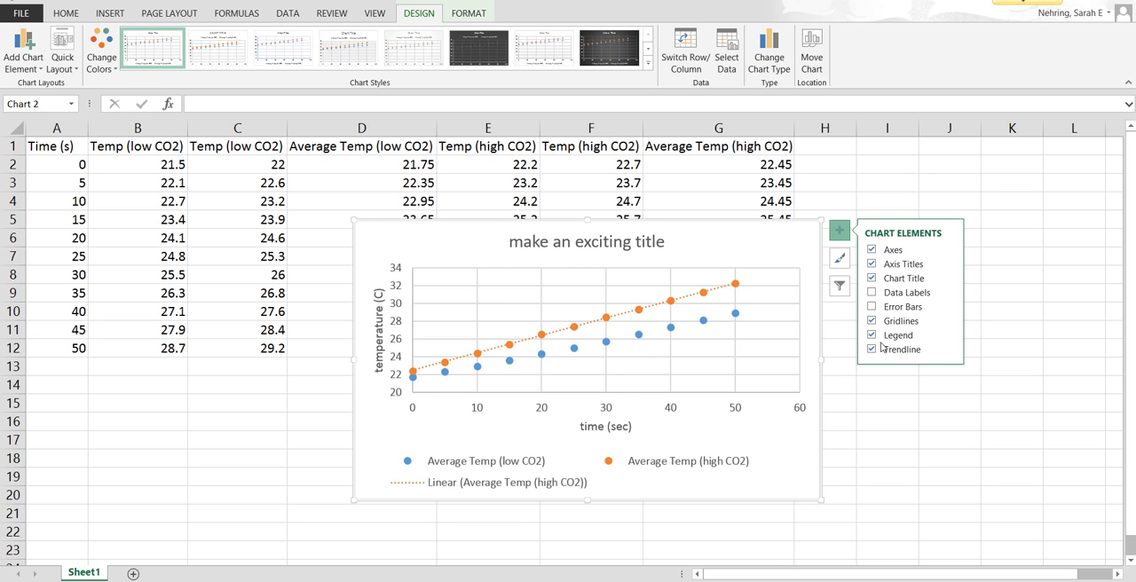
Step: Add a second, linear trendline based on the Average Temp (low CO2) series
click(949, 349)
click(983, 355)
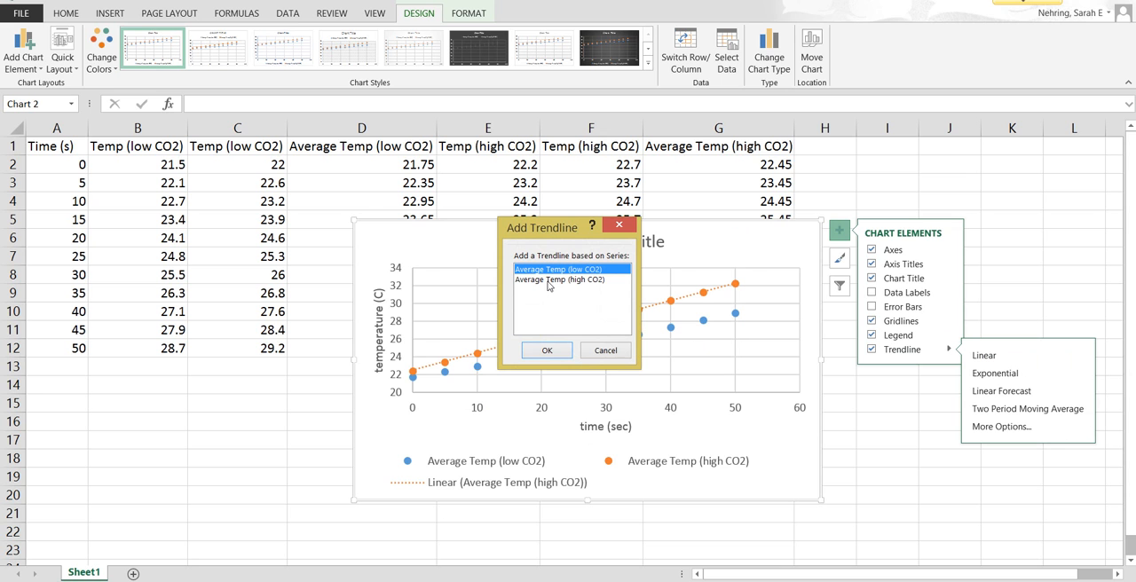
click(554, 280)
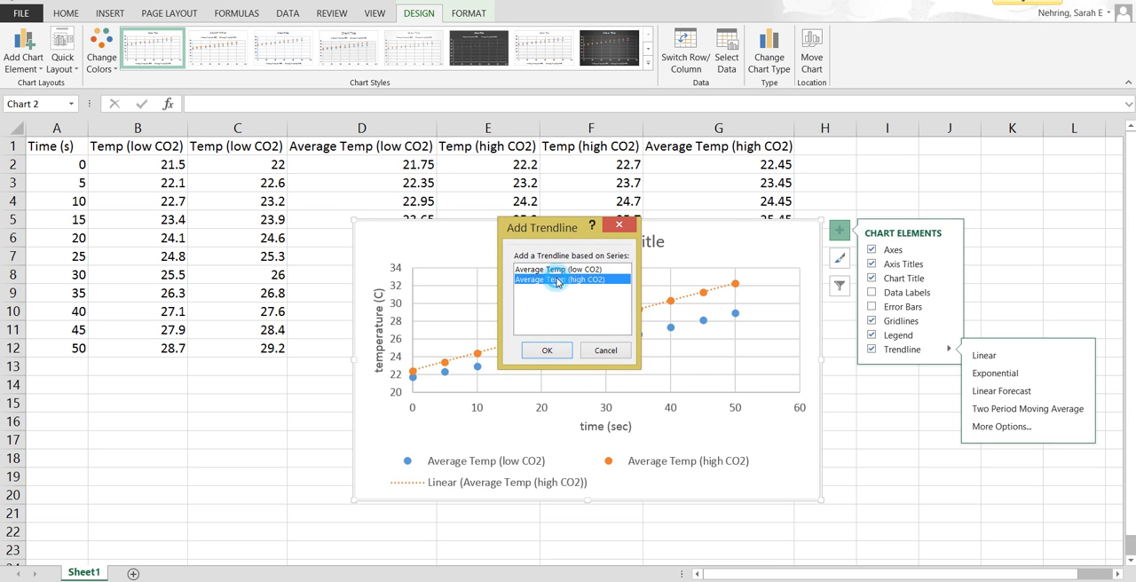
click(548, 268)
click(548, 350)
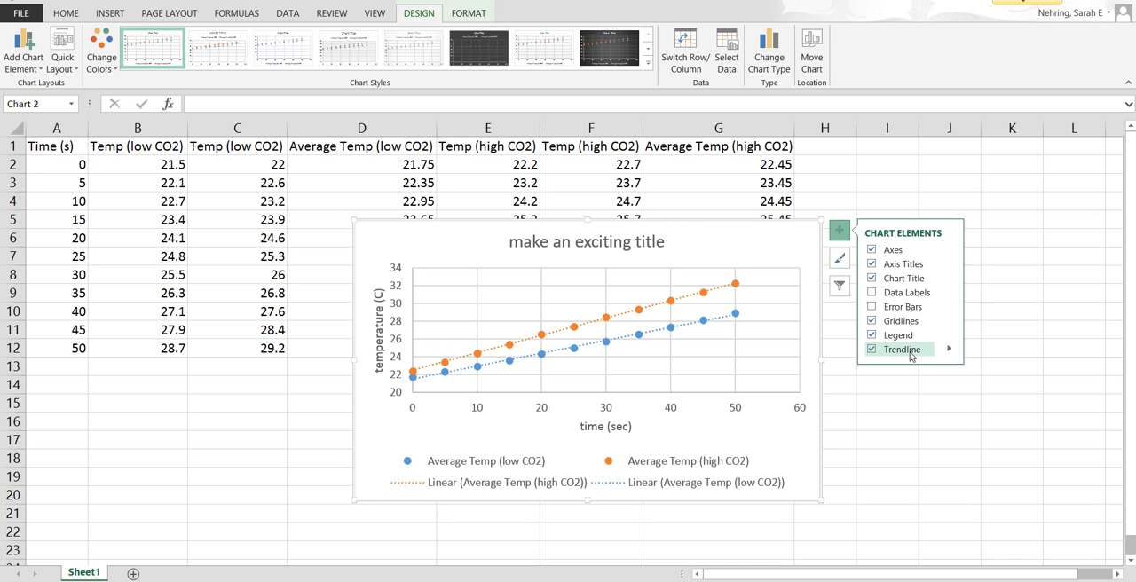
Step: Add another linear trendline based on the Average Temp (low CO2) series and display its equation on the chart
click(947, 351)
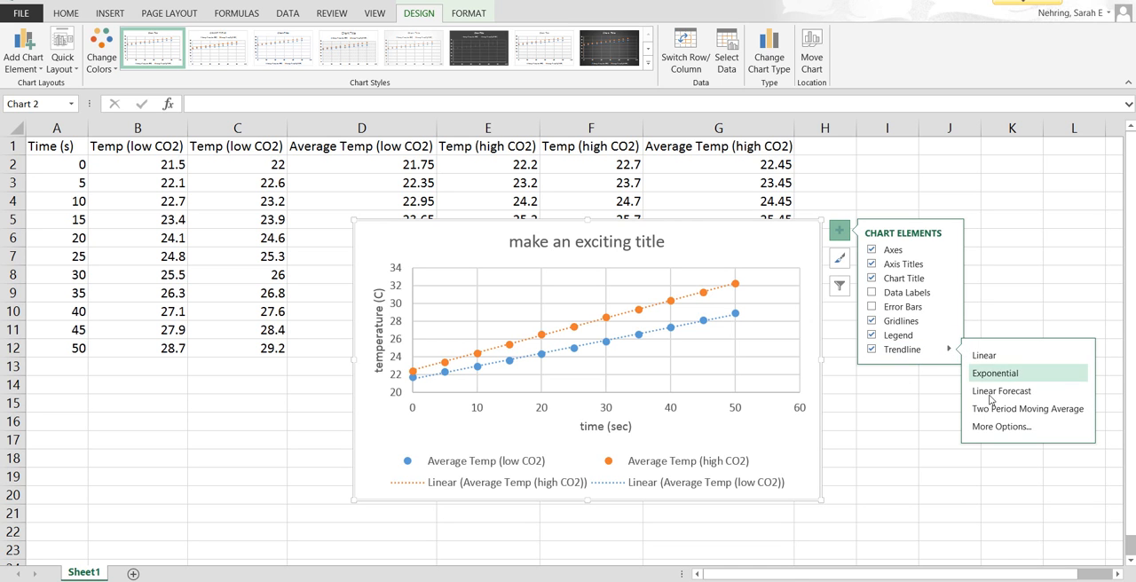
click(982, 426)
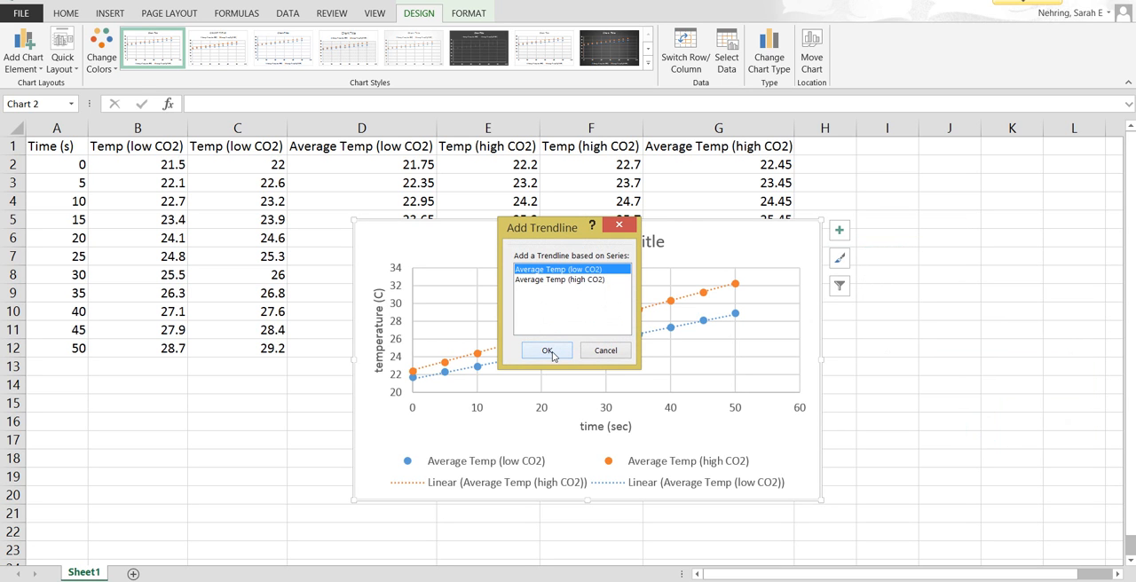
click(547, 351)
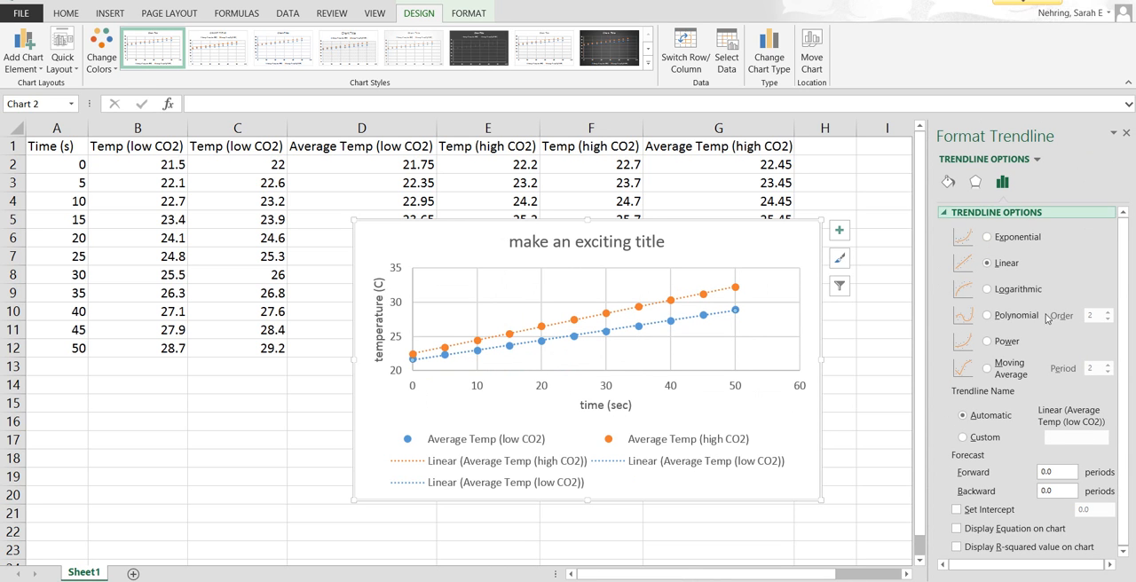
drag(1124, 314, 1120, 385)
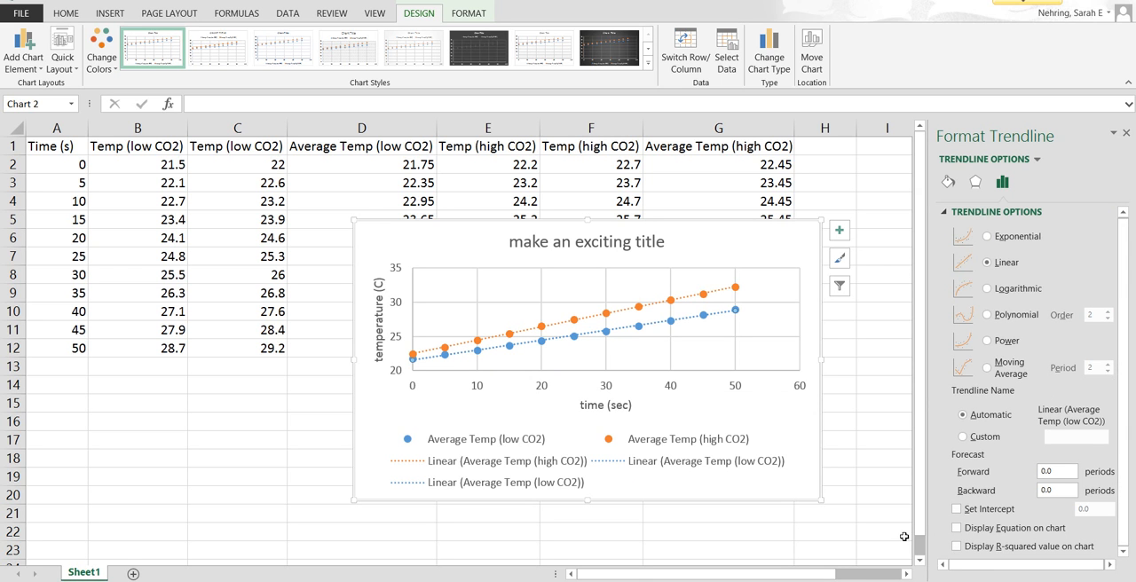
click(956, 527)
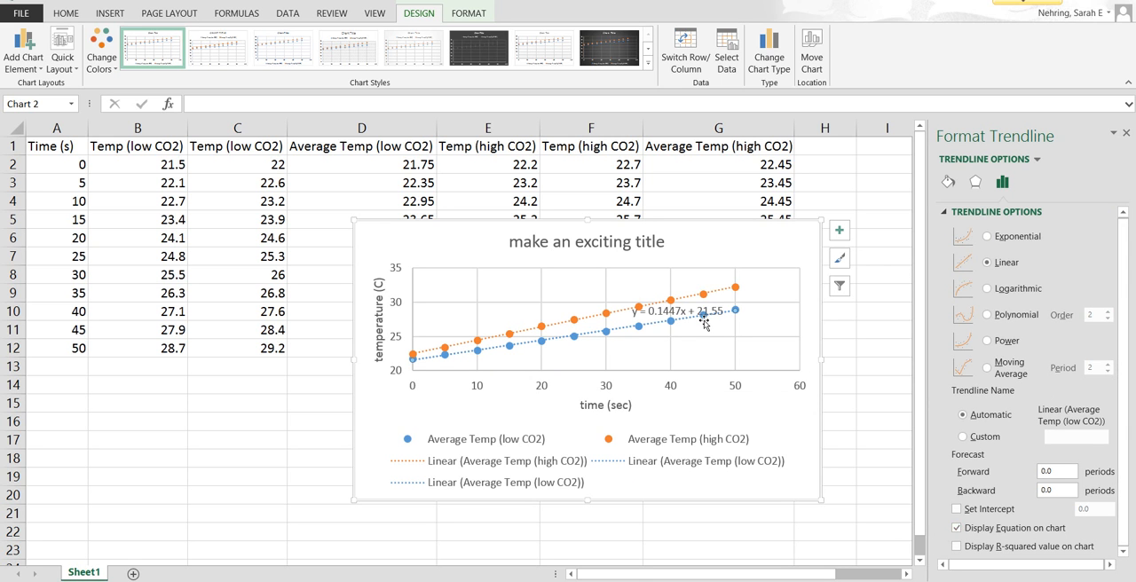
Step: Move the trendline equation label just below the last low CO2 data points and select the chart area
drag(689, 315, 737, 278)
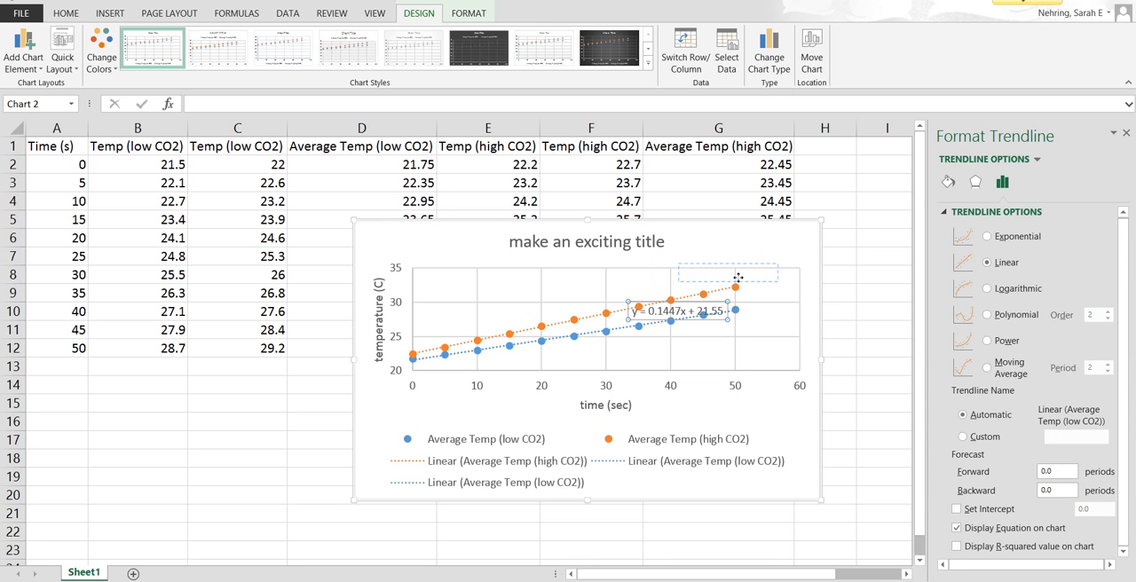
drag(737, 279, 745, 335)
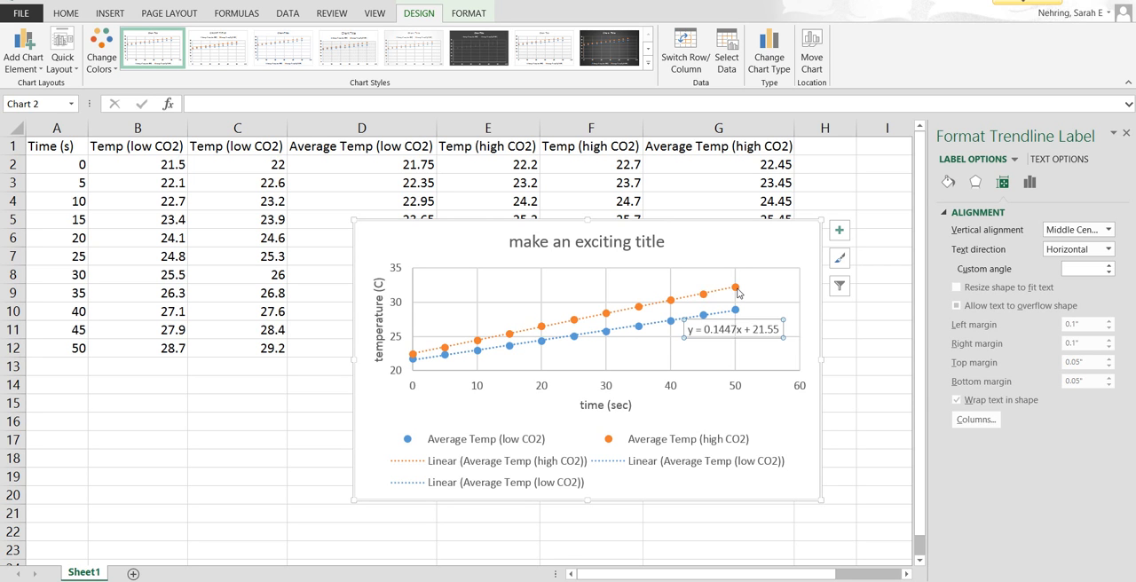
click(801, 248)
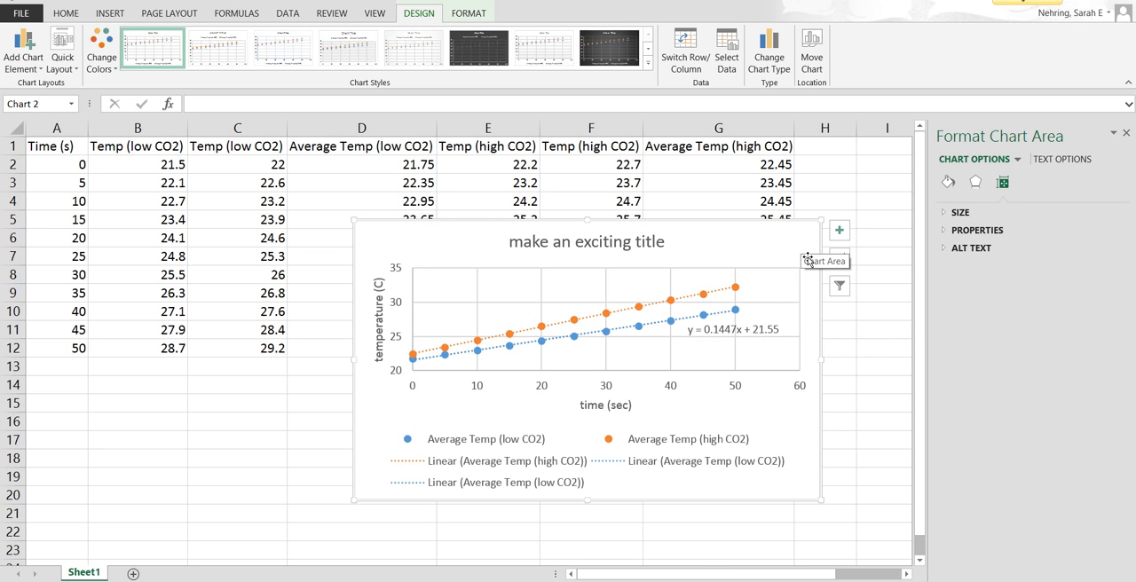
click(693, 226)
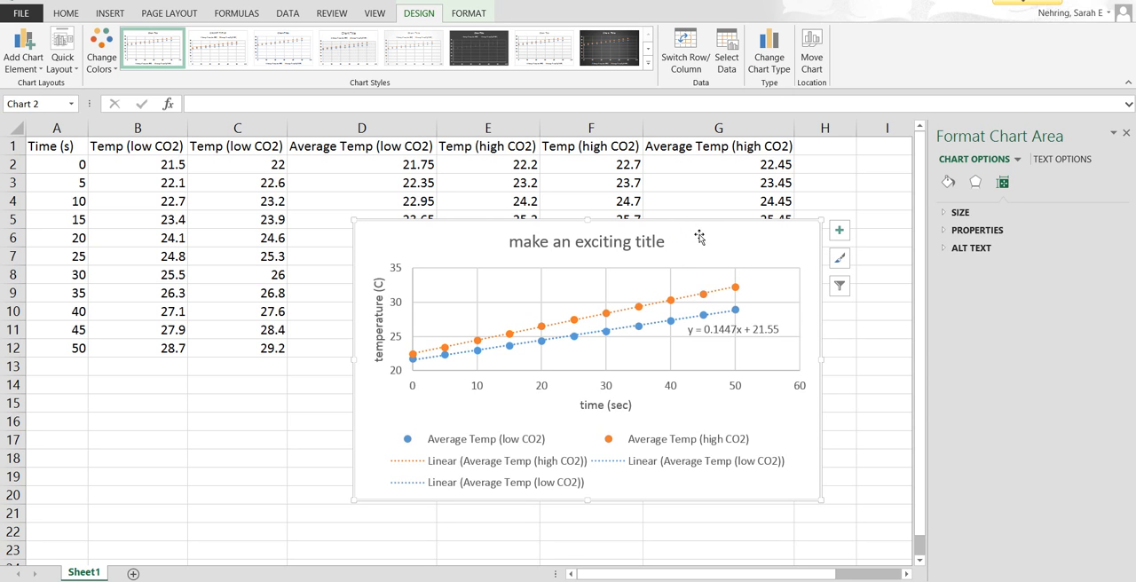